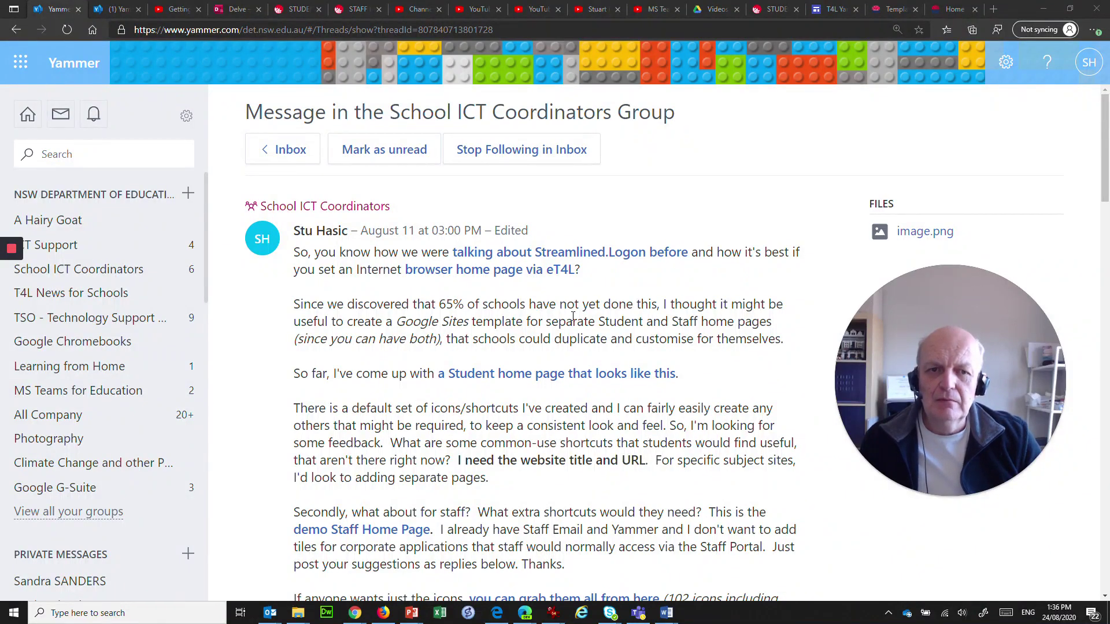
Read through the template page, highlighting the note about the 102 icons.
scroll(572, 316, down, 9)
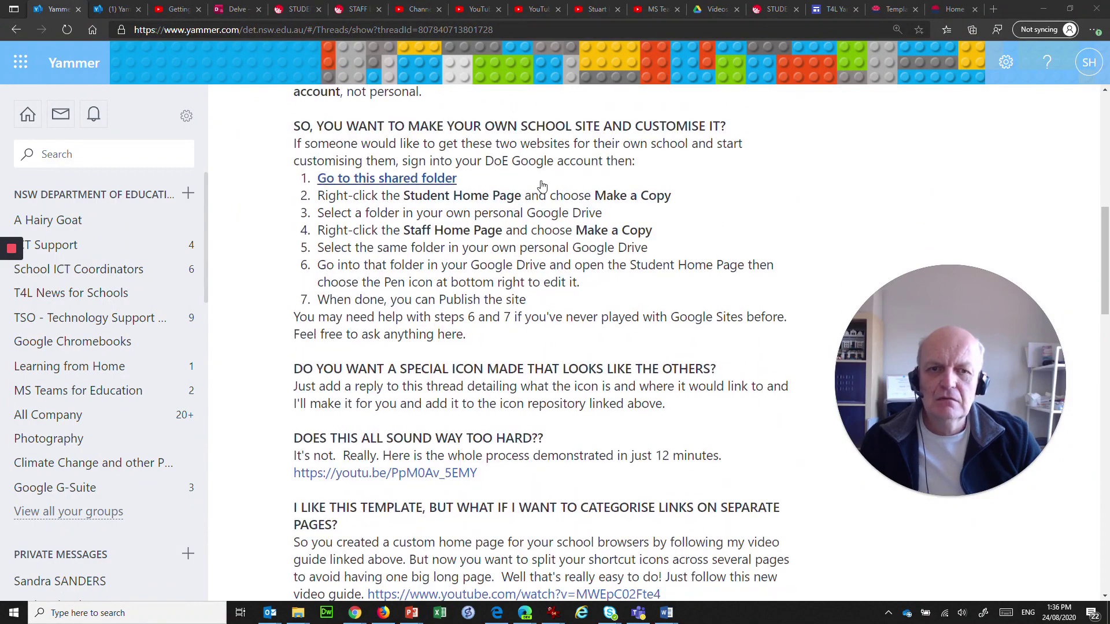
scroll(468, 252, down, 8)
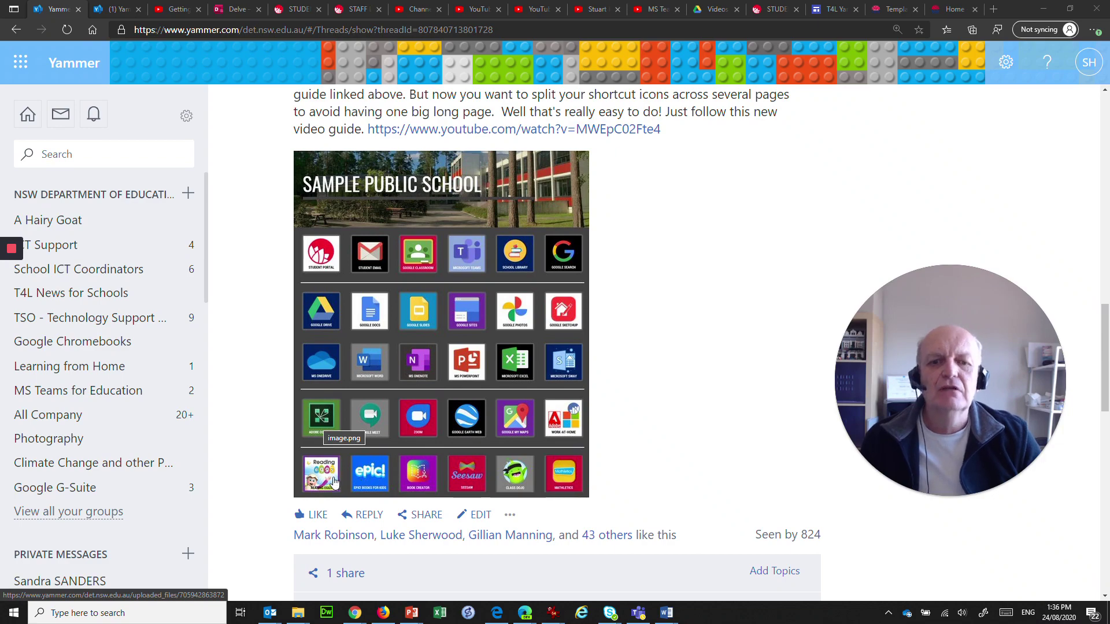
scroll(440, 391, up, 7)
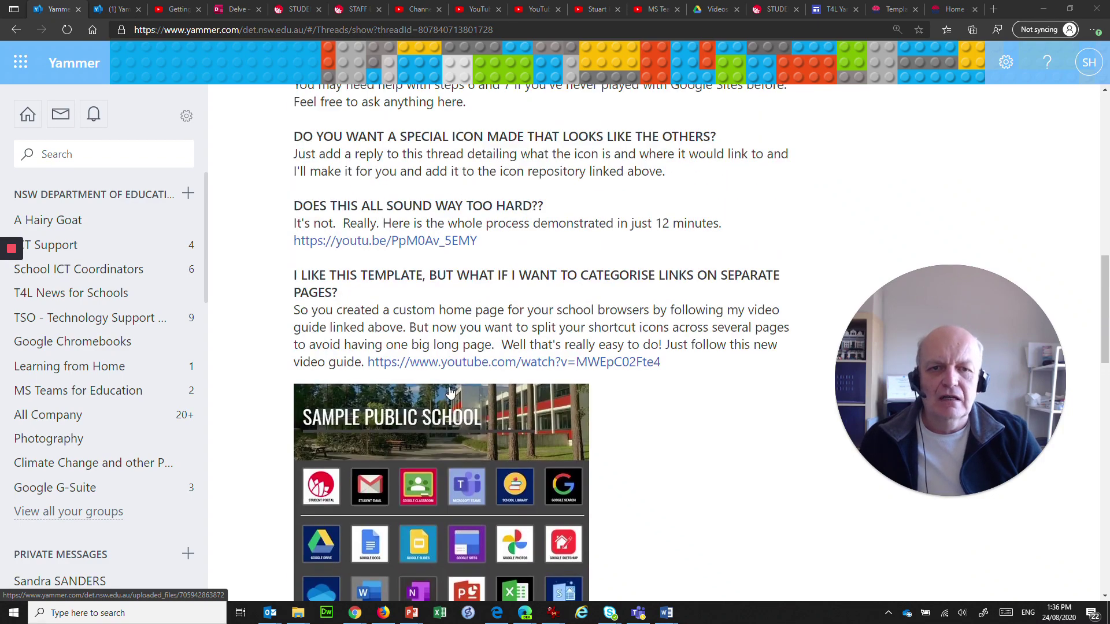
scroll(453, 397, up, 4)
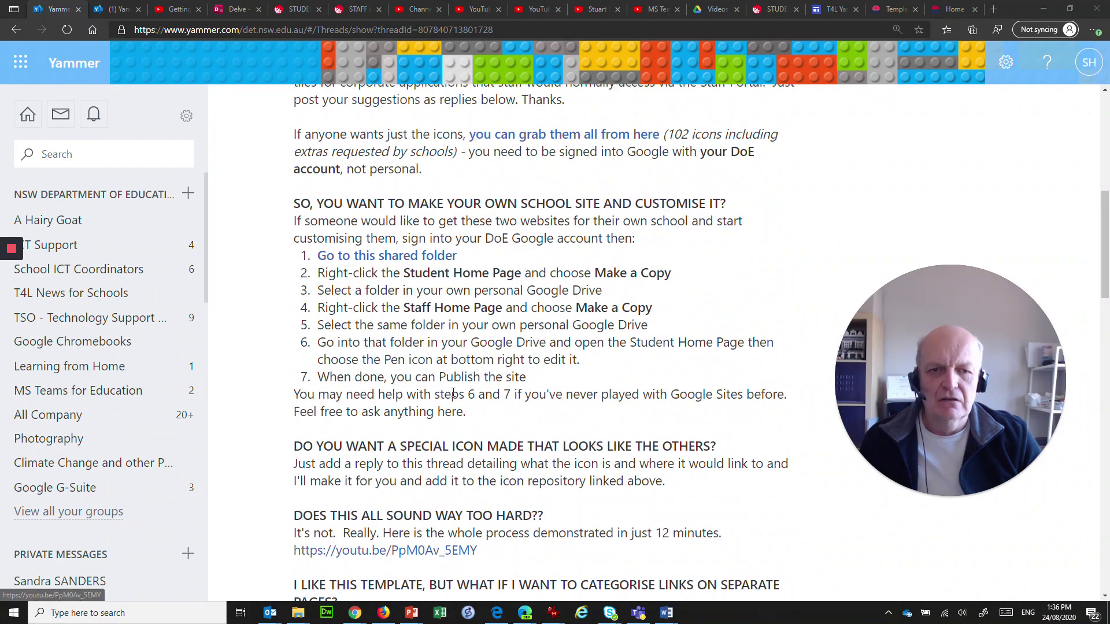
drag(698, 215, 652, 213)
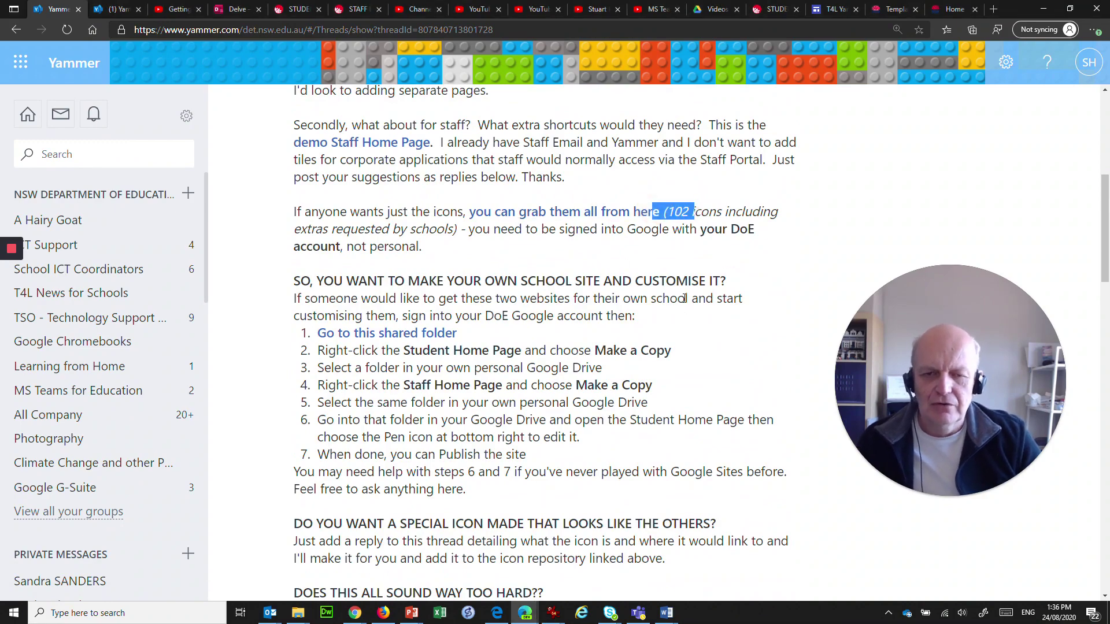
scroll(549, 339, down, 8)
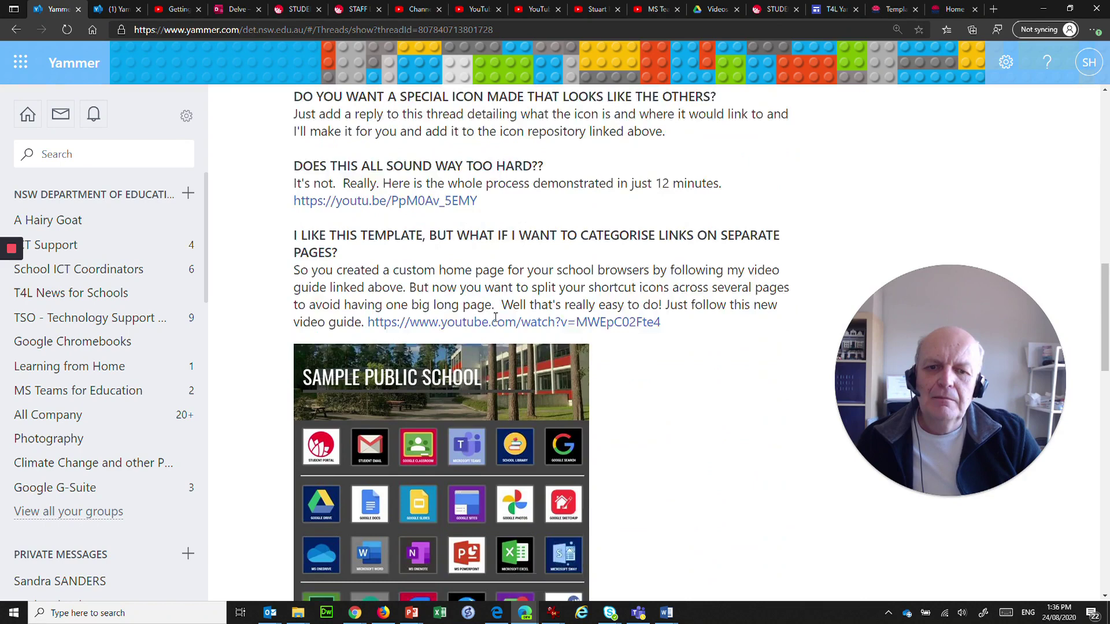
scroll(565, 345, down, 1)
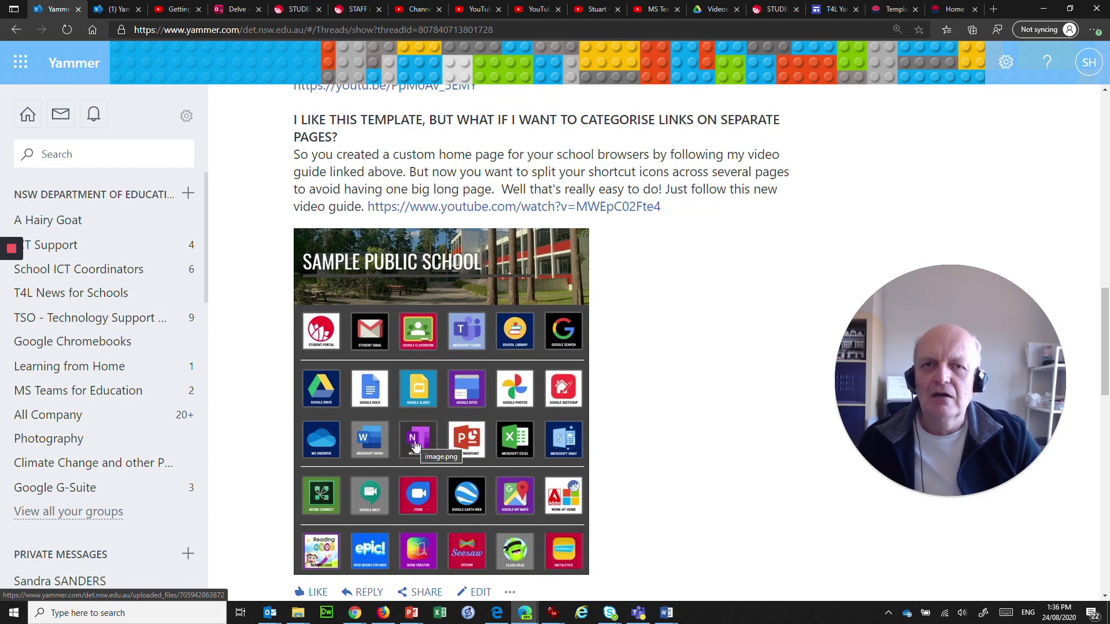
scroll(487, 419, down, 4)
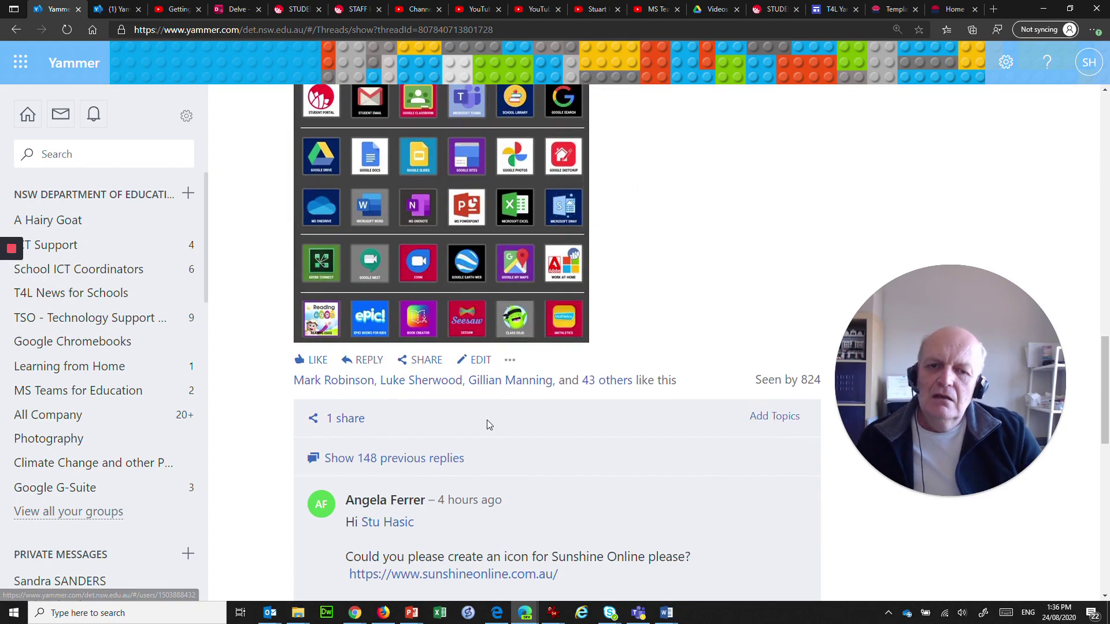
scroll(487, 423, up, 4)
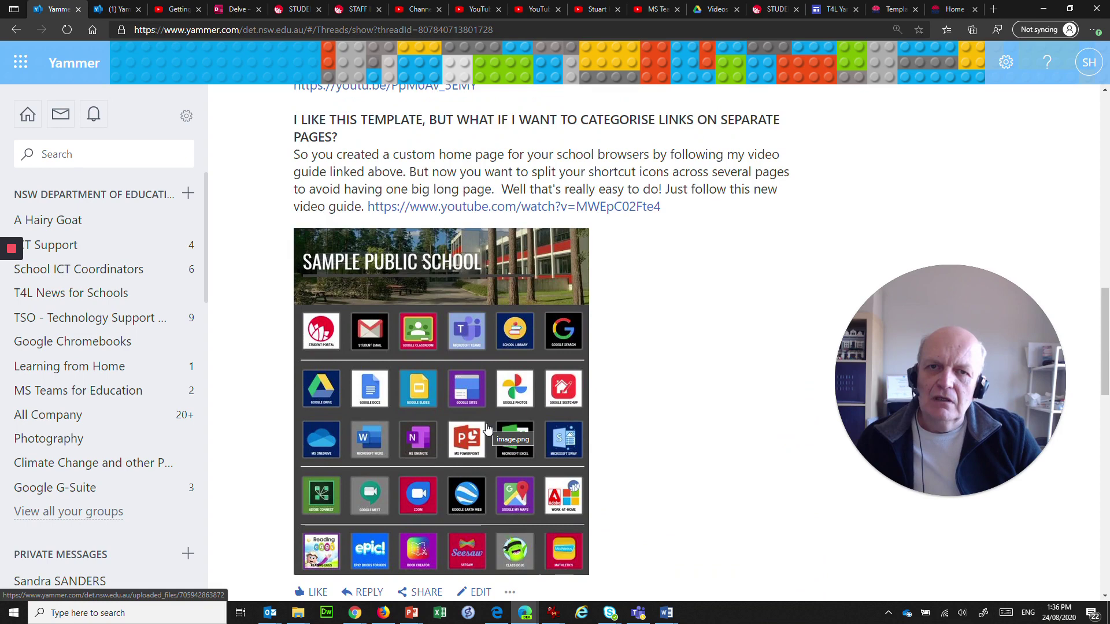
scroll(519, 433, down, 1)
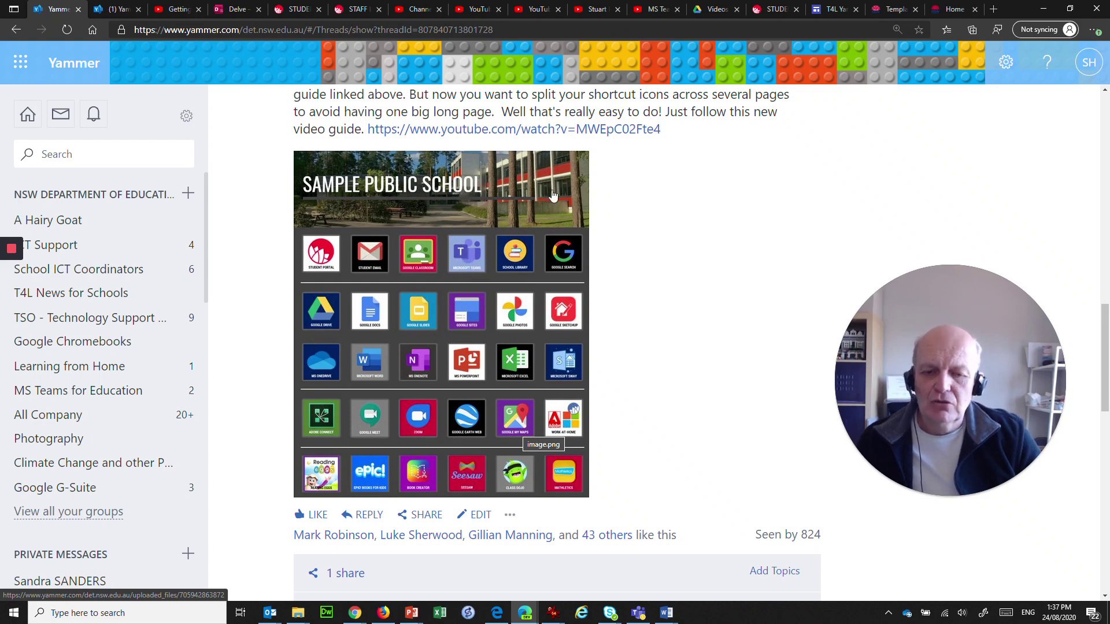
Bring the HomePage icons Template presentation to the front in PowerPoint.
click(409, 617)
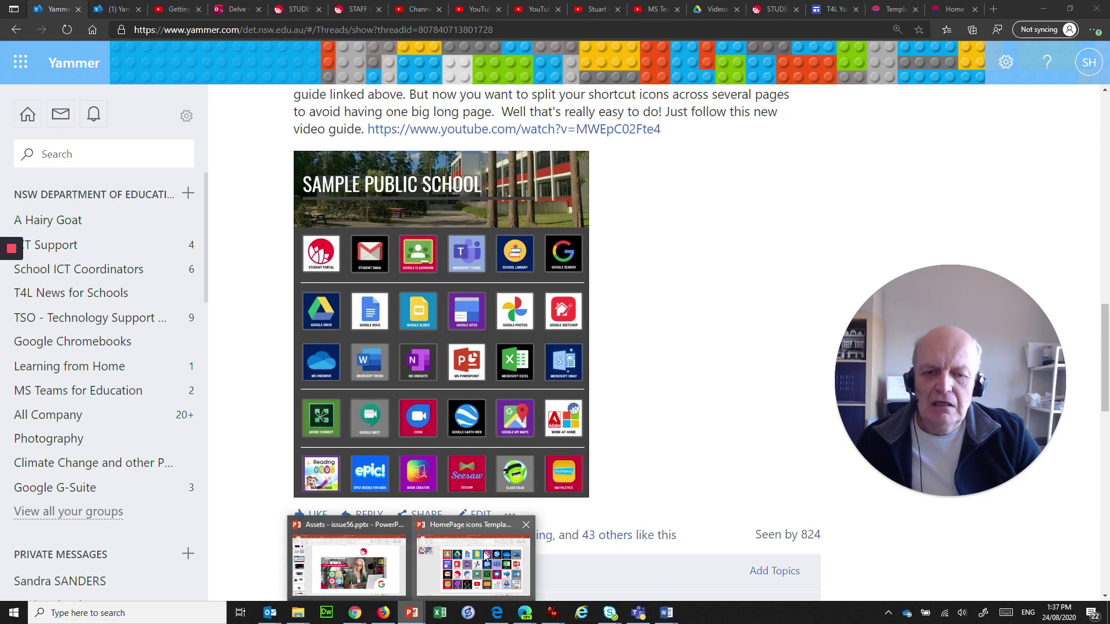
click(485, 552)
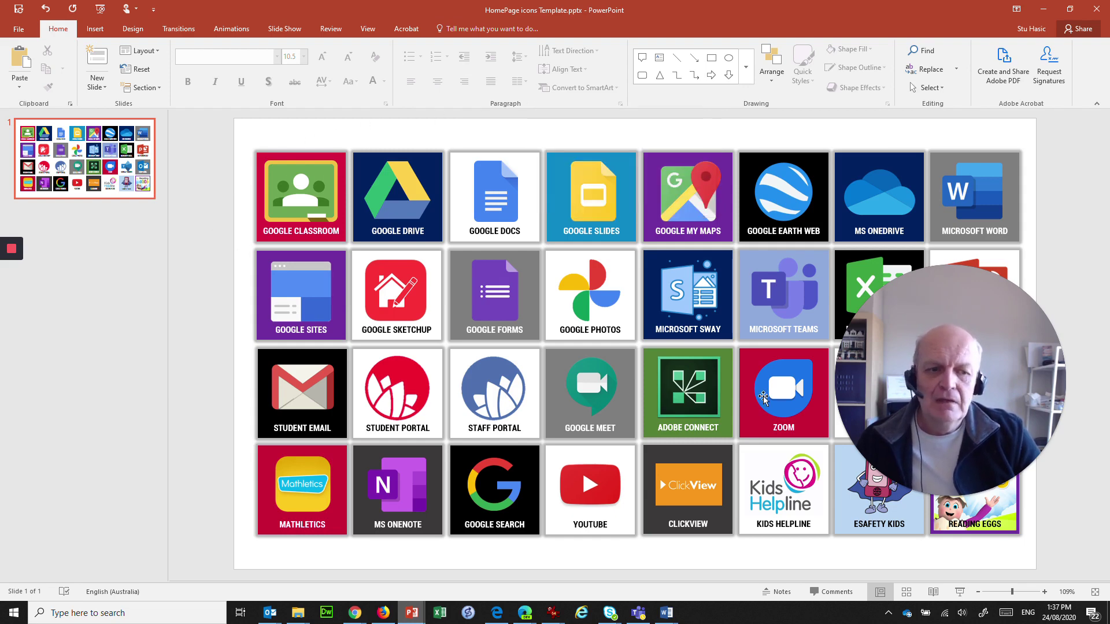
drag(998, 387, 1001, 436)
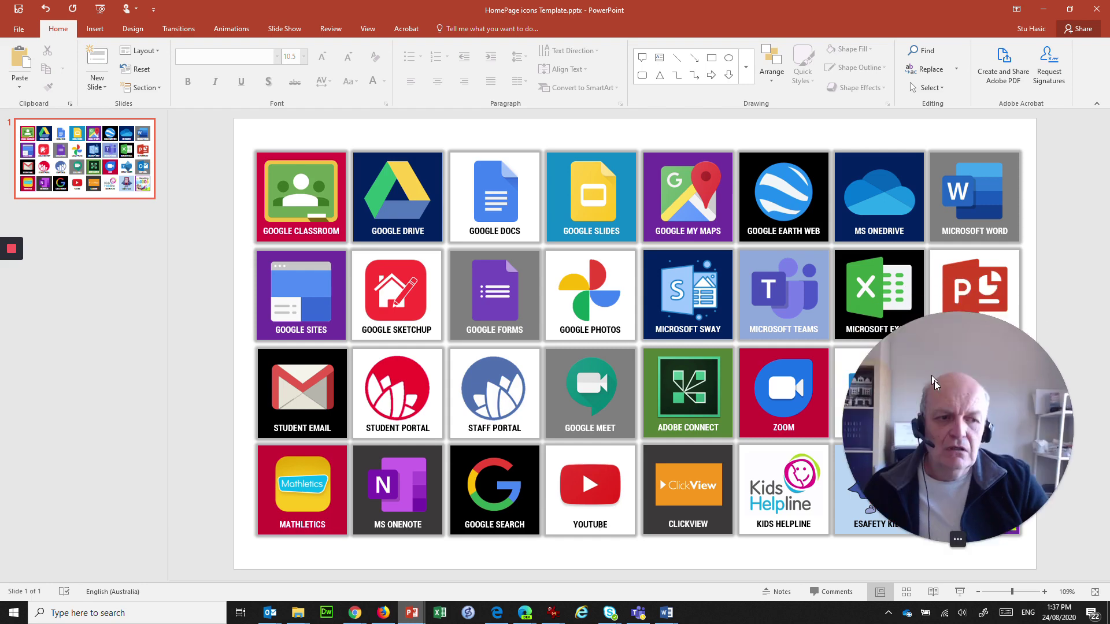
drag(934, 380, 960, 384)
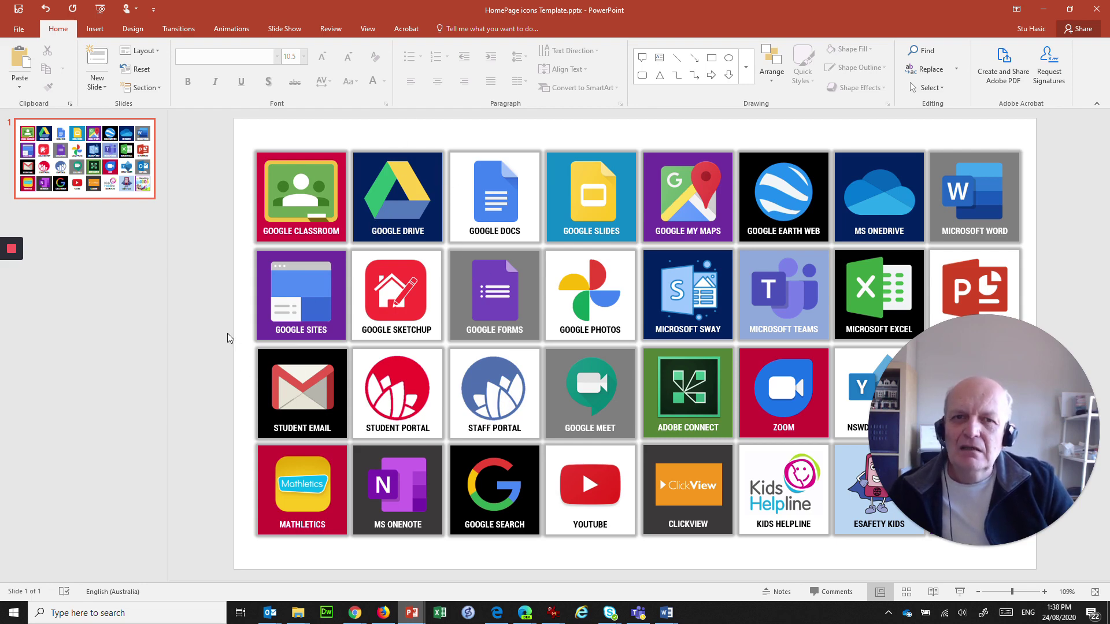
click(492, 235)
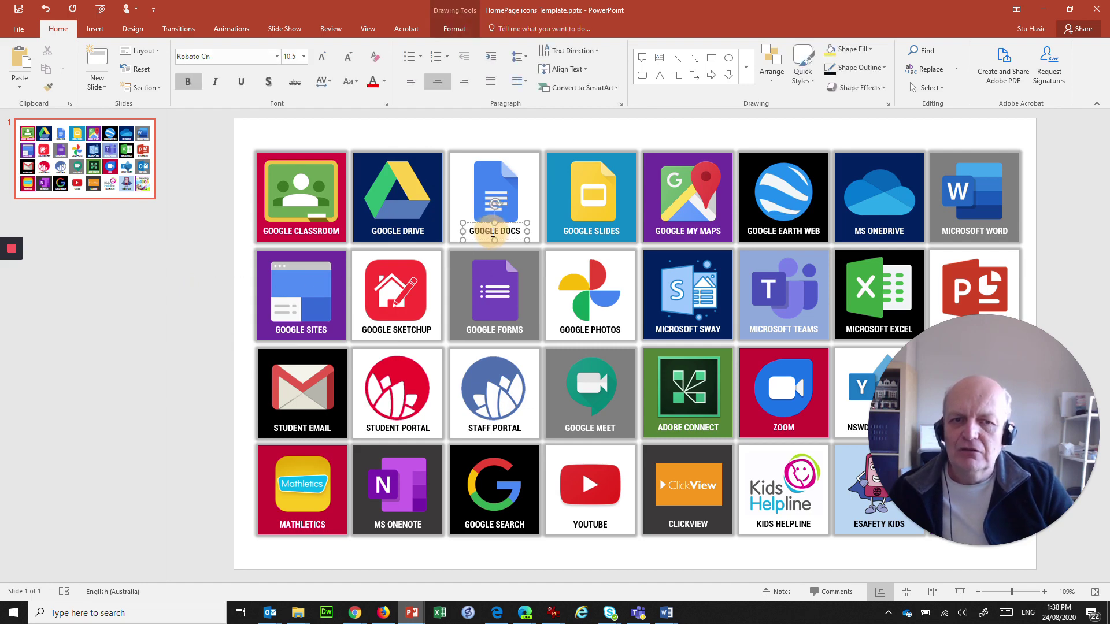
click(382, 233)
click(387, 329)
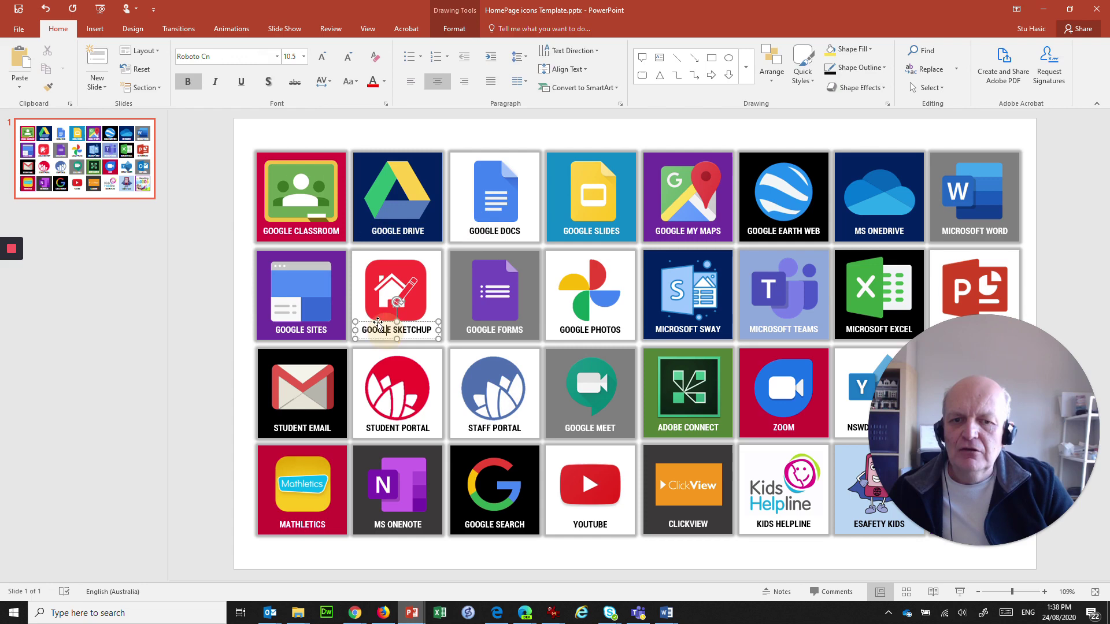
click(486, 328)
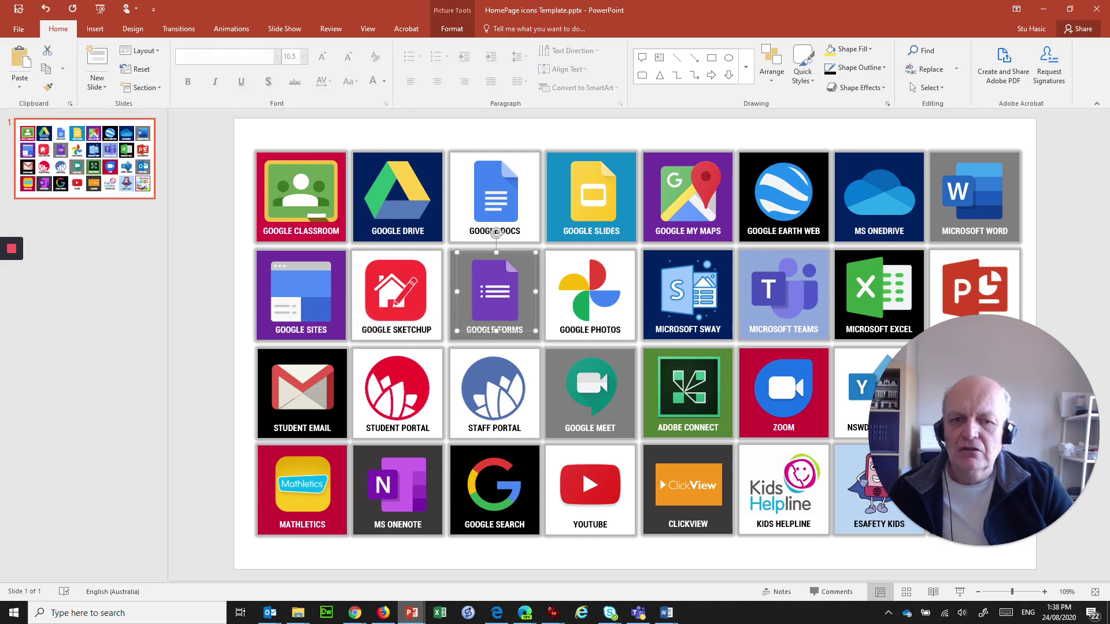
click(488, 329)
click(578, 427)
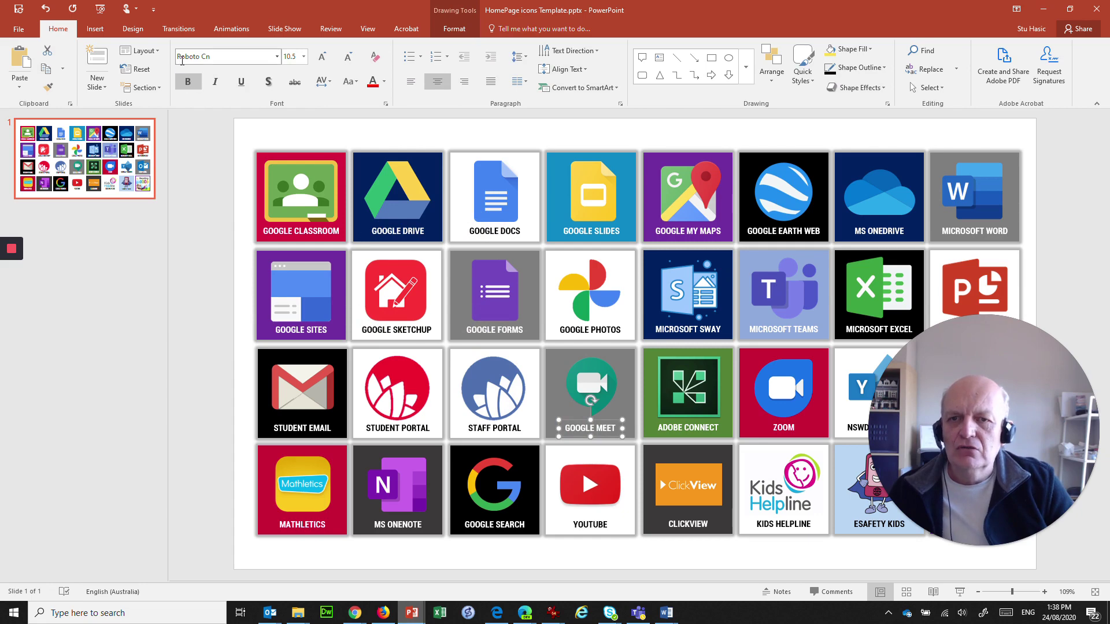
click(276, 58)
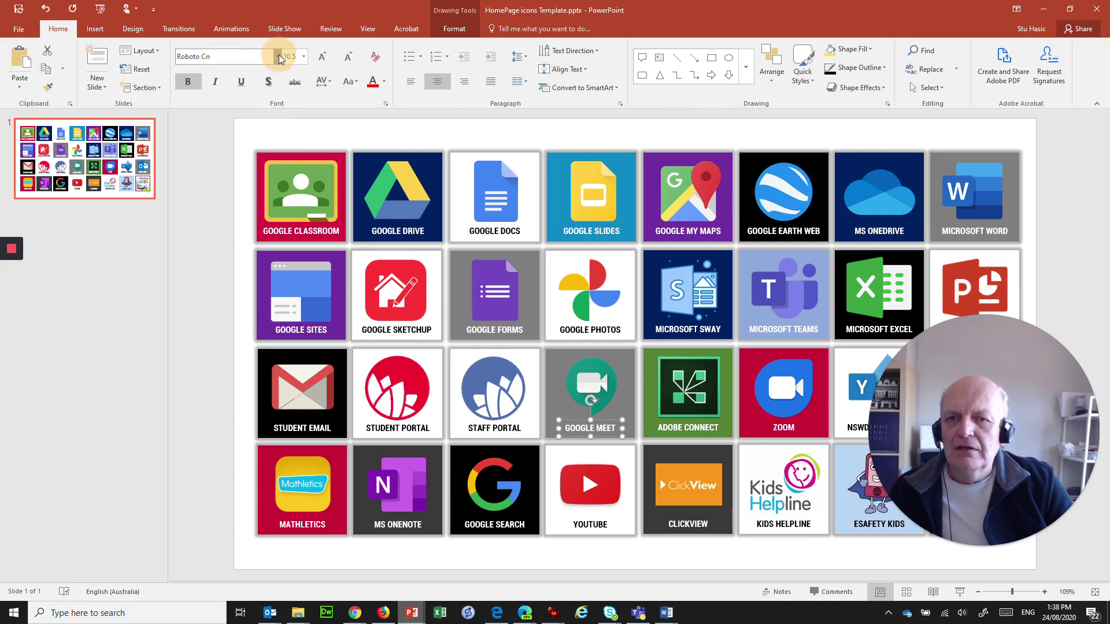
scroll(245, 373, down, 1)
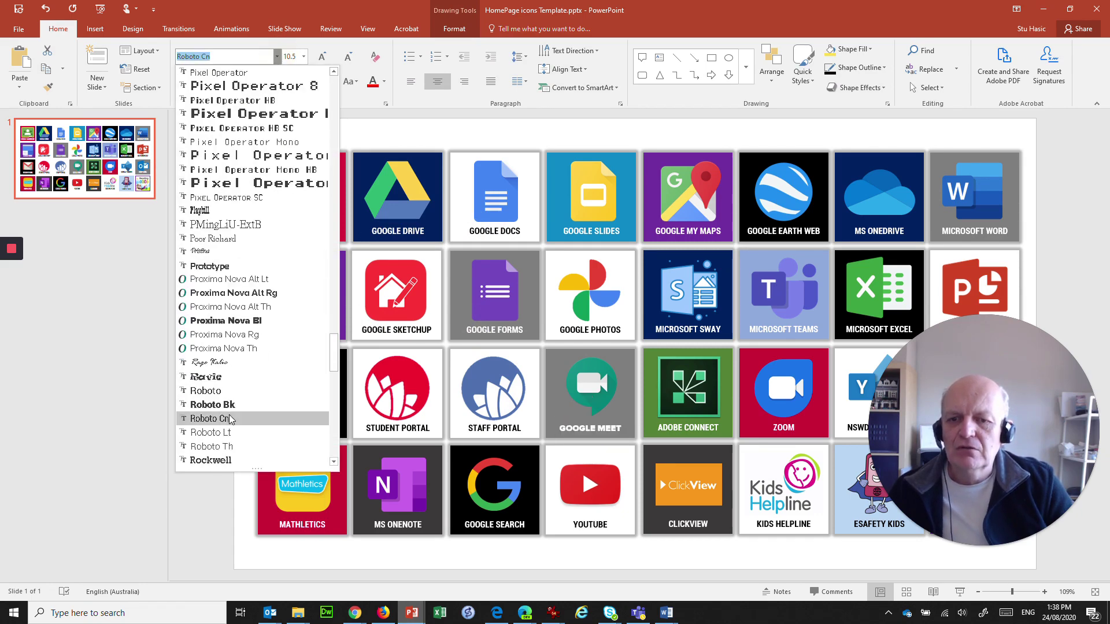
scroll(227, 417, down, 1)
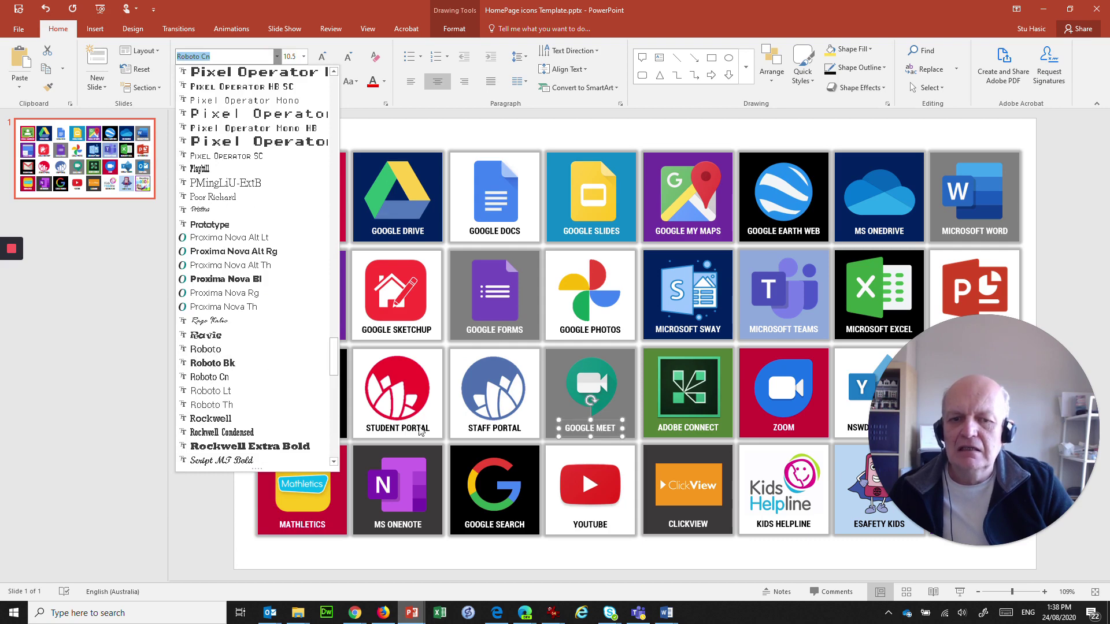
click(523, 130)
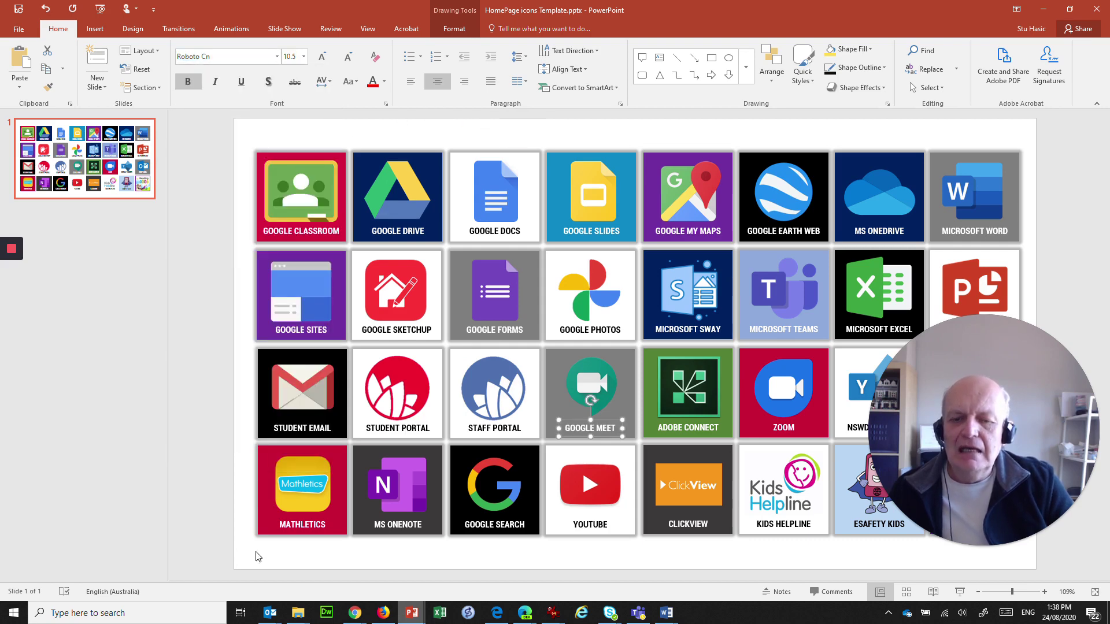
In Chrome, search for 'roboto font' and open the Roboto page on Google Fonts.
click(425, 569)
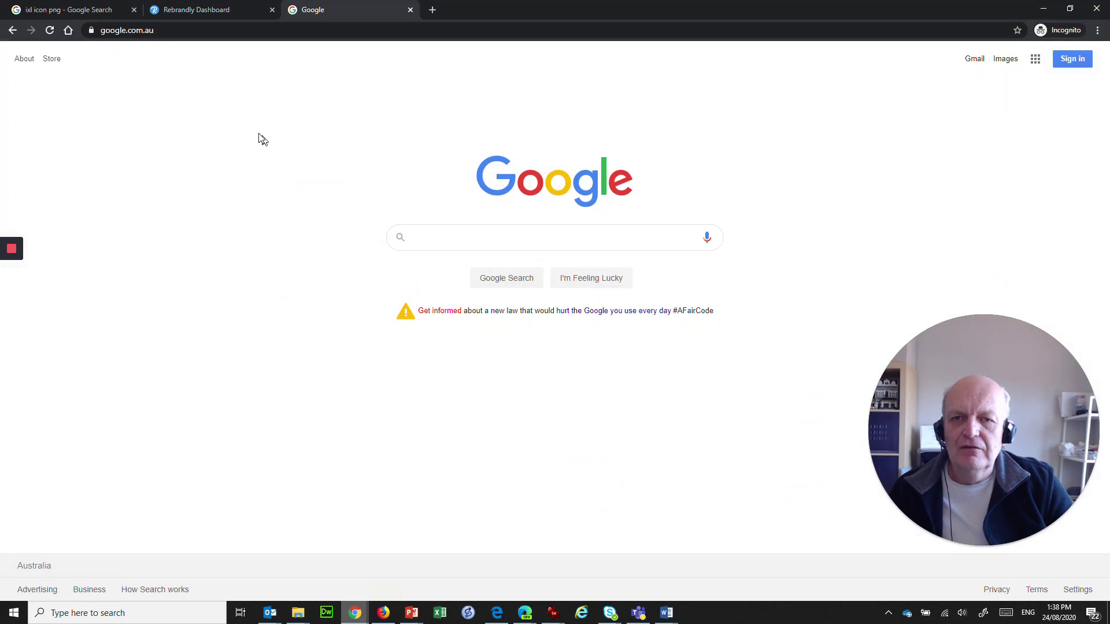
click(424, 232)
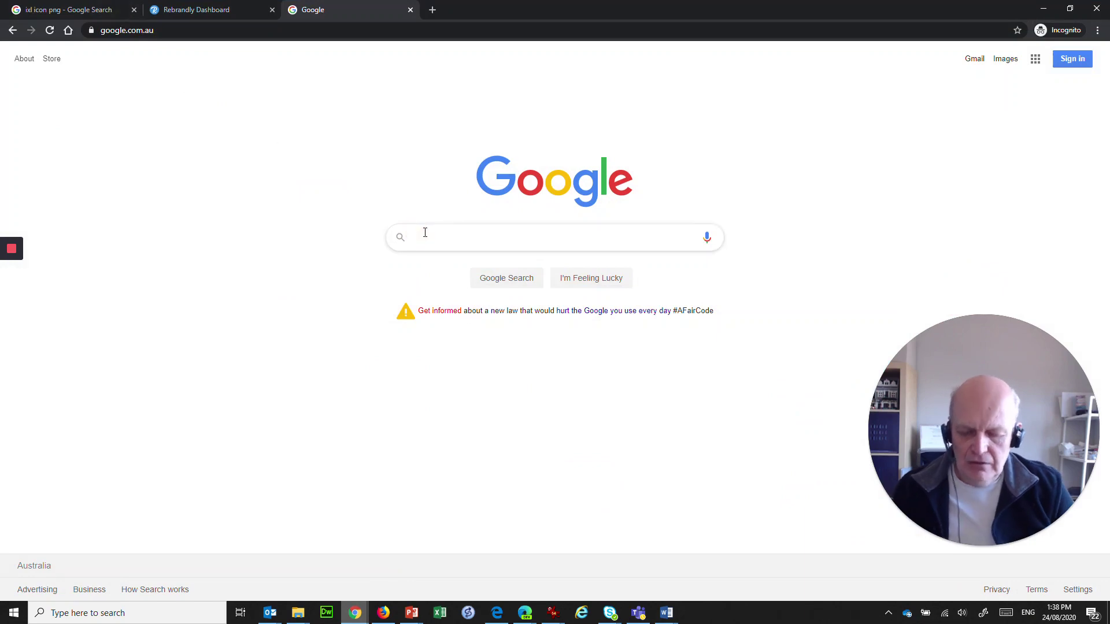
text(roboto font)
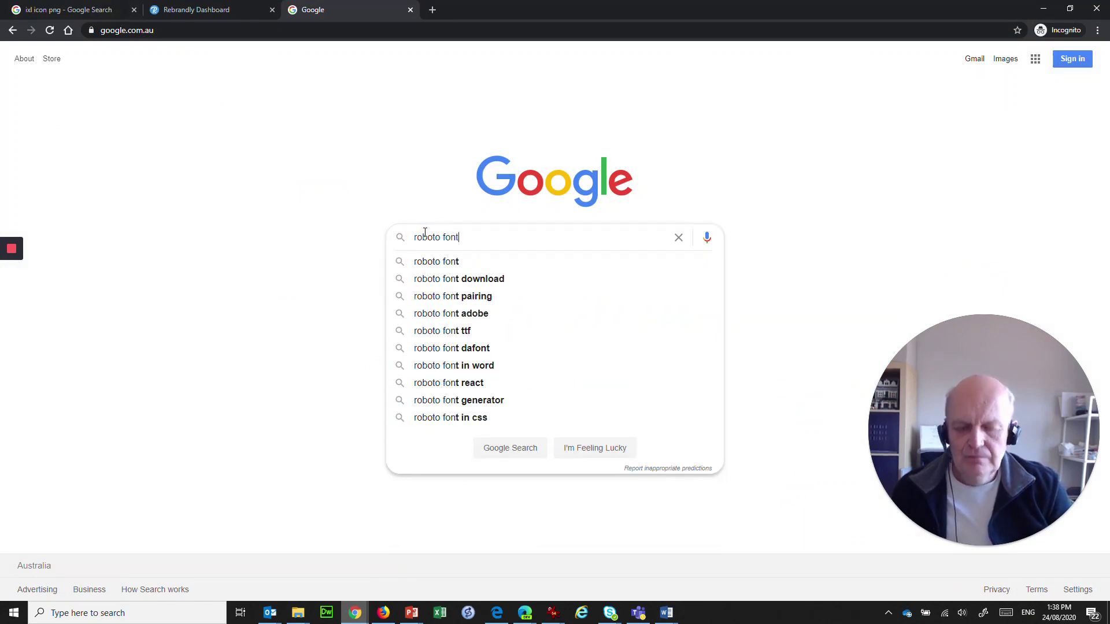
key(Return)
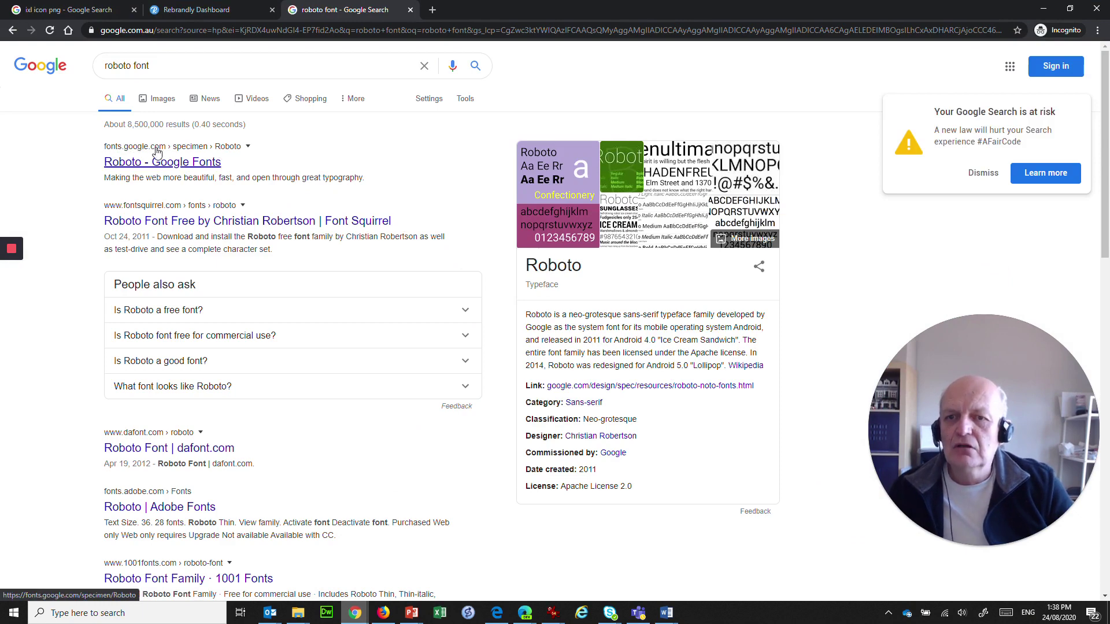
click(157, 164)
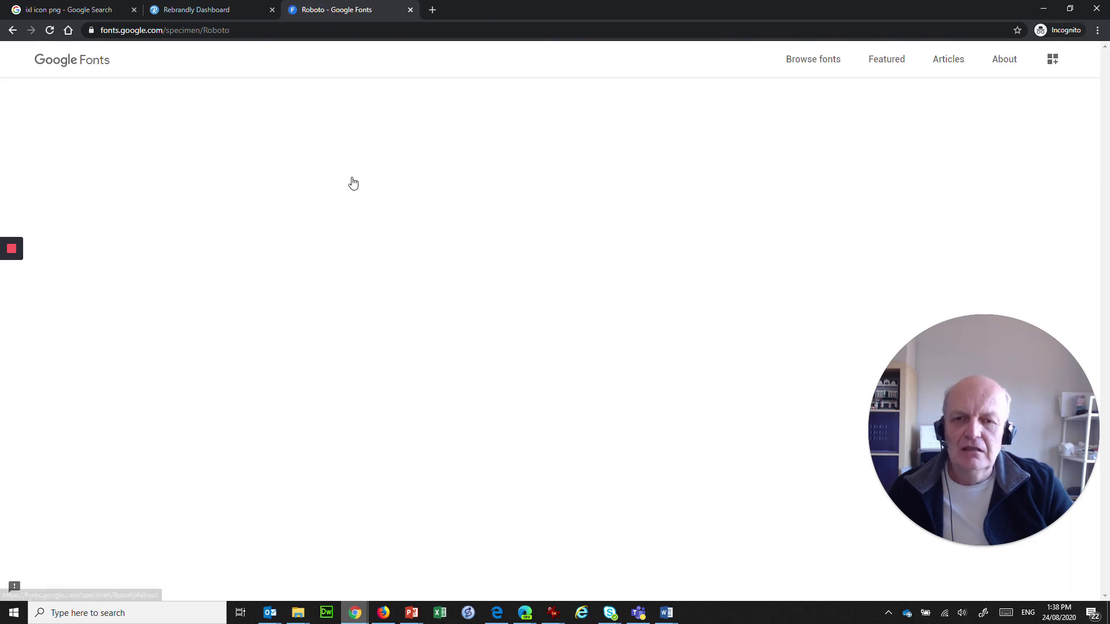
Scroll down the Roboto specimen page, then back up to the styles list.
scroll(127, 299, down, 1)
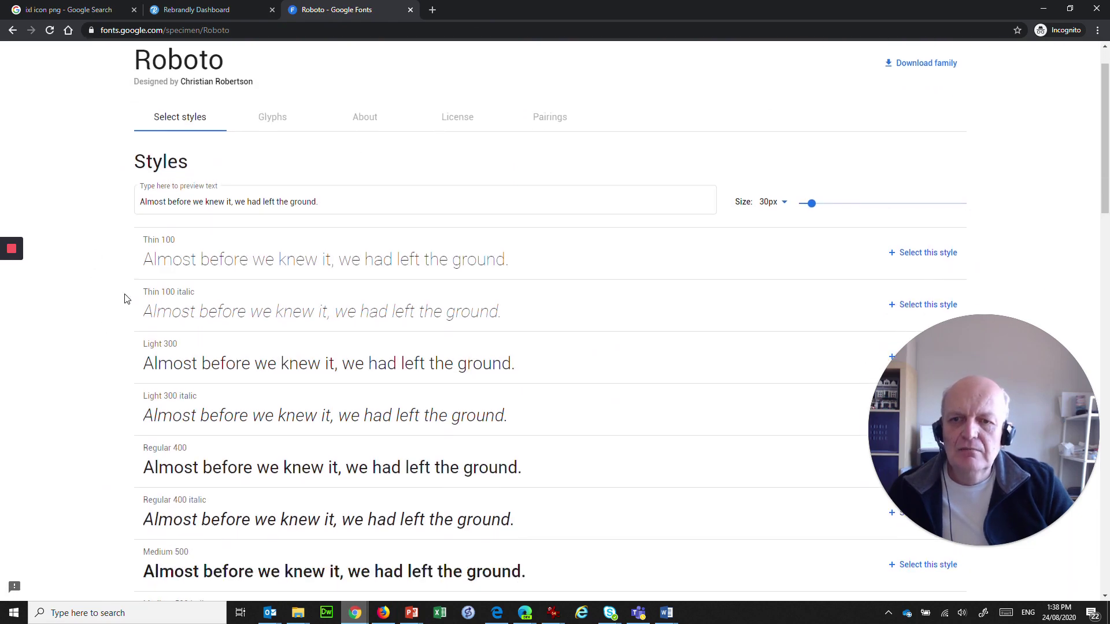
scroll(916, 110, up, 1)
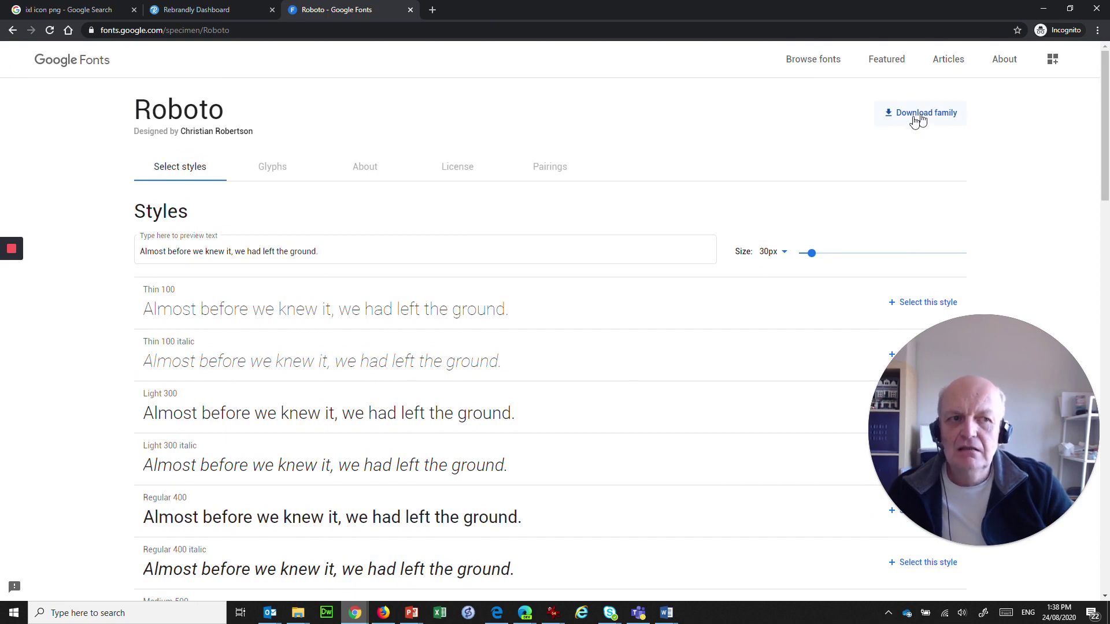
scroll(372, 318, down, 6)
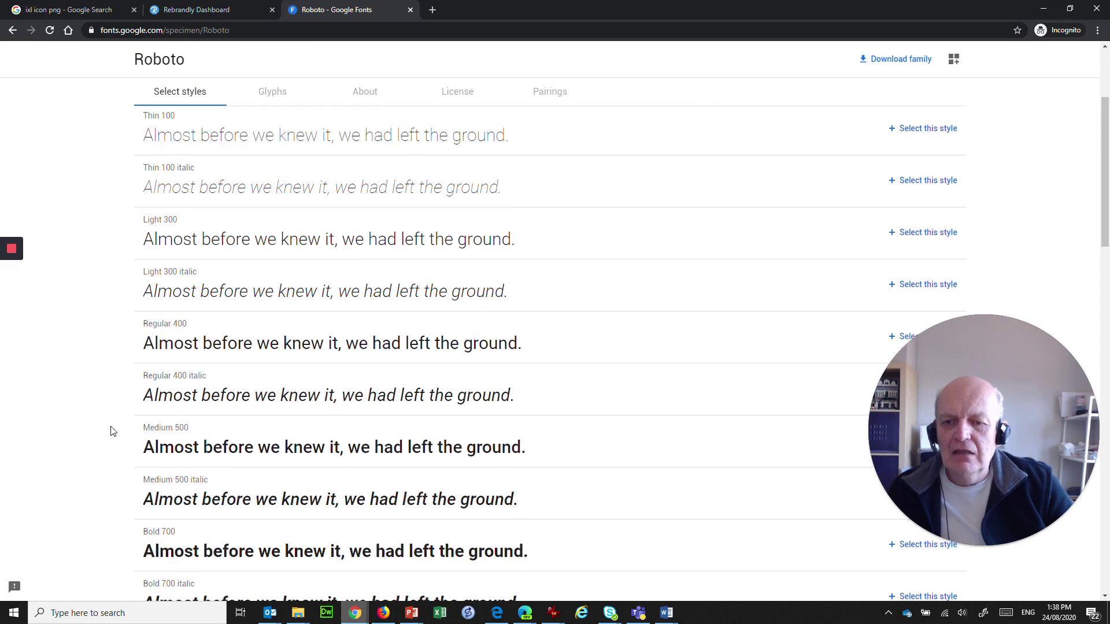
scroll(97, 492, down, 12)
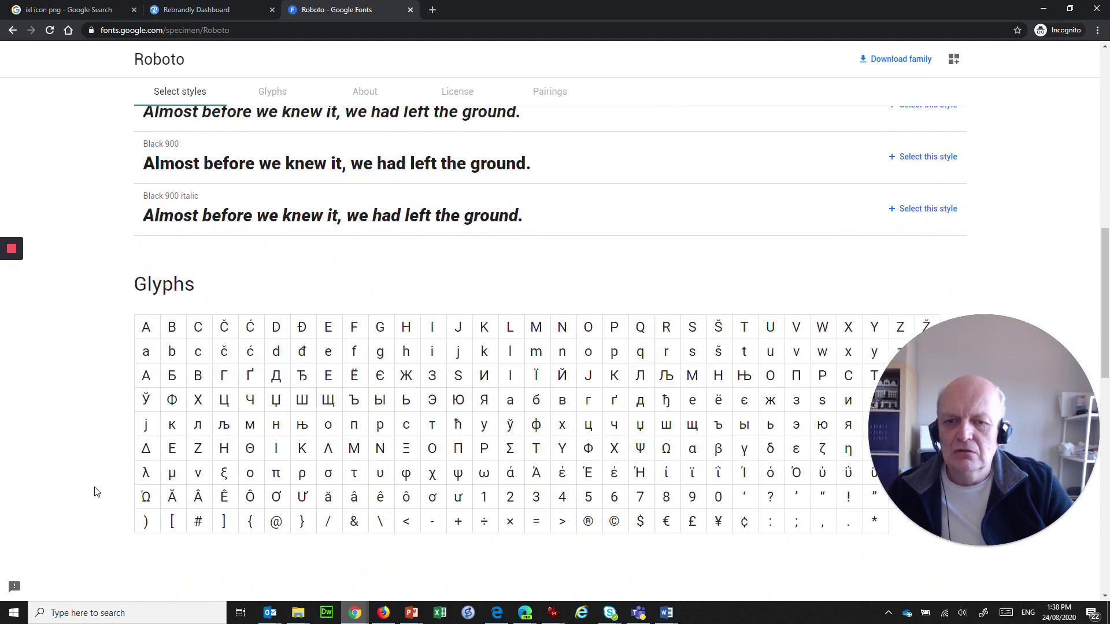
scroll(97, 492, up, 18)
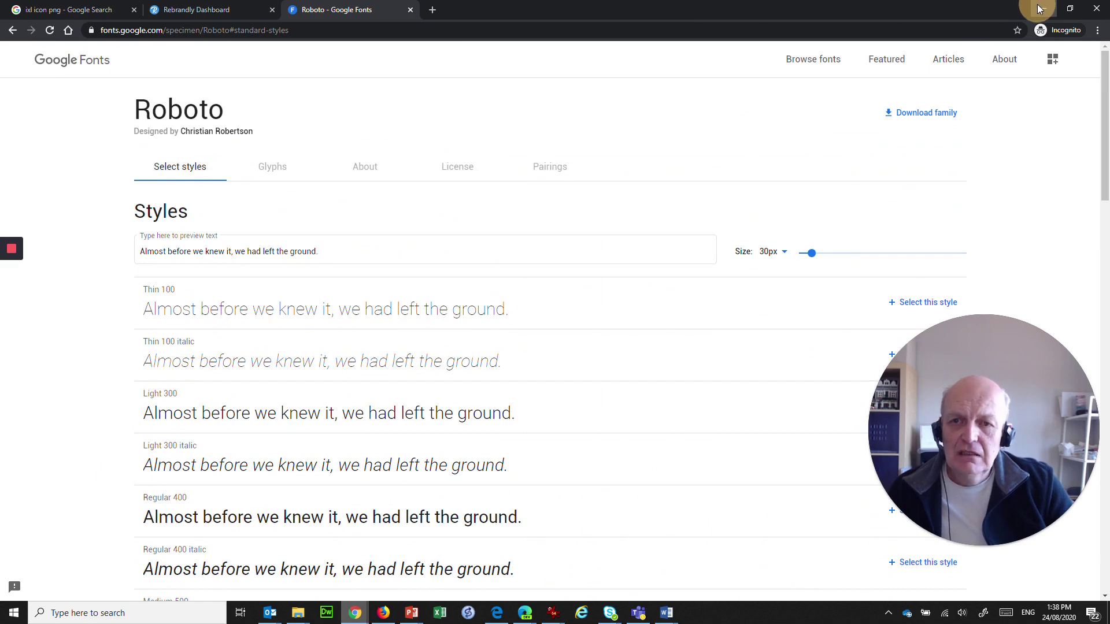
click(1039, 9)
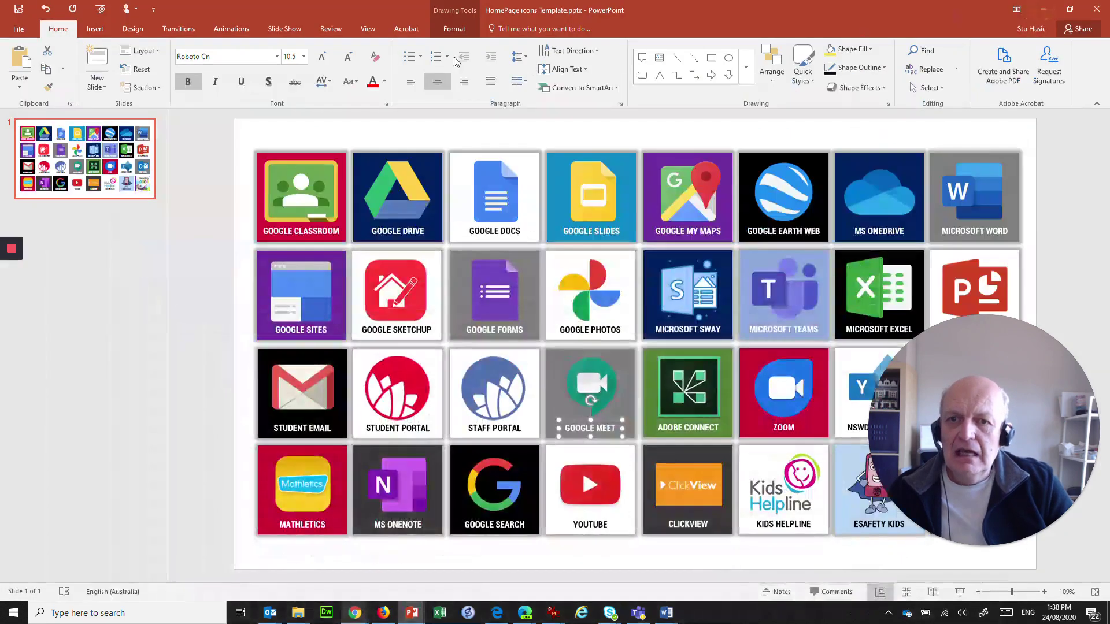
click(258, 55)
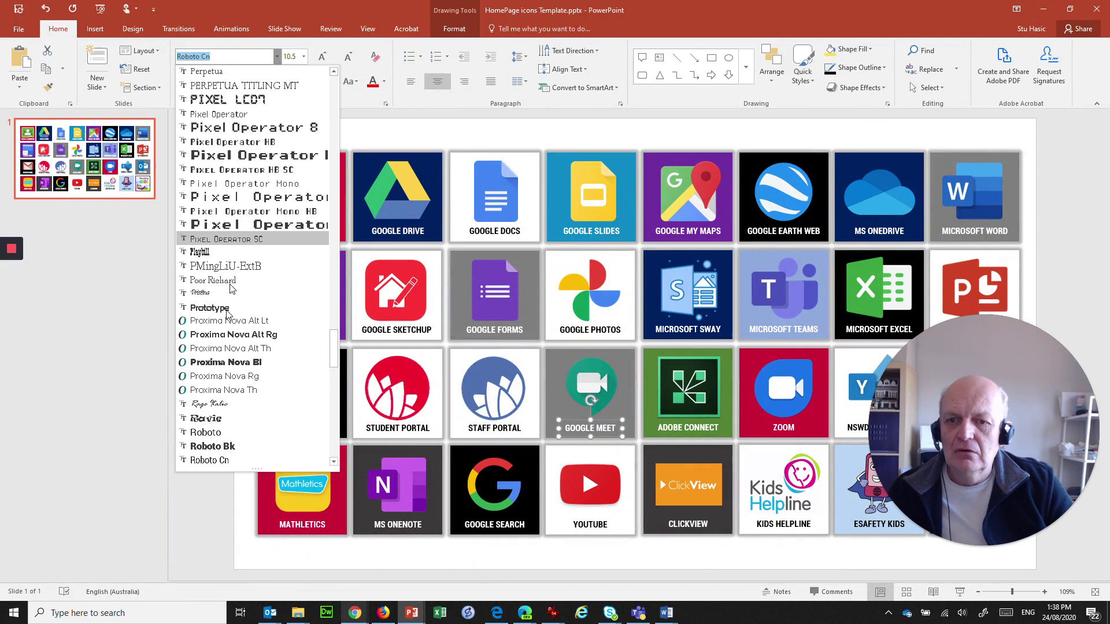
scroll(241, 338, up, 1)
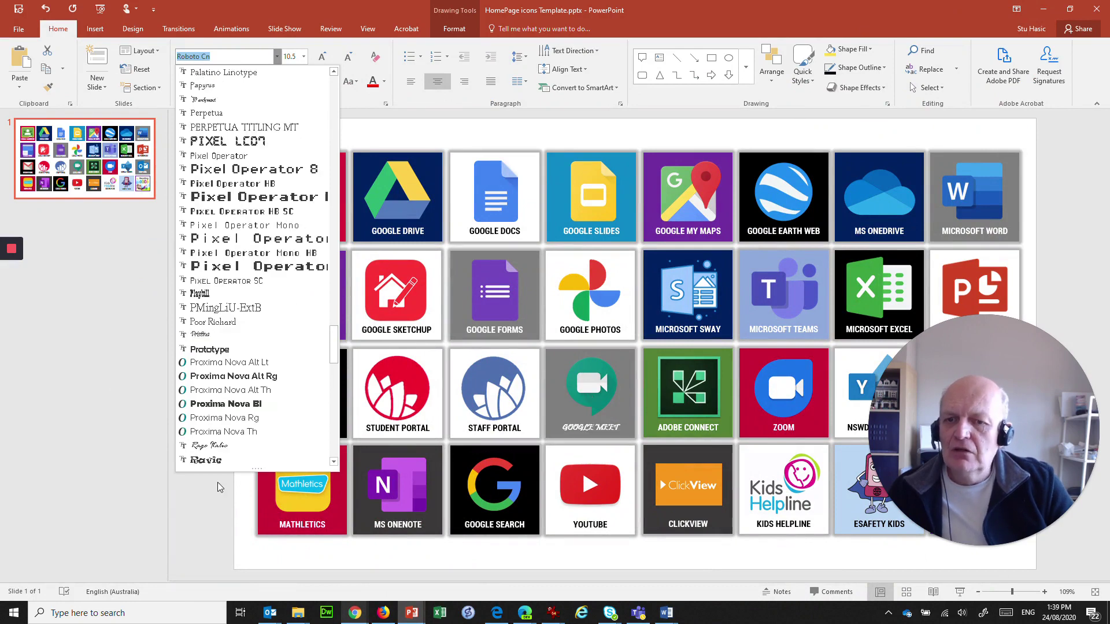
scroll(223, 393, down, 2)
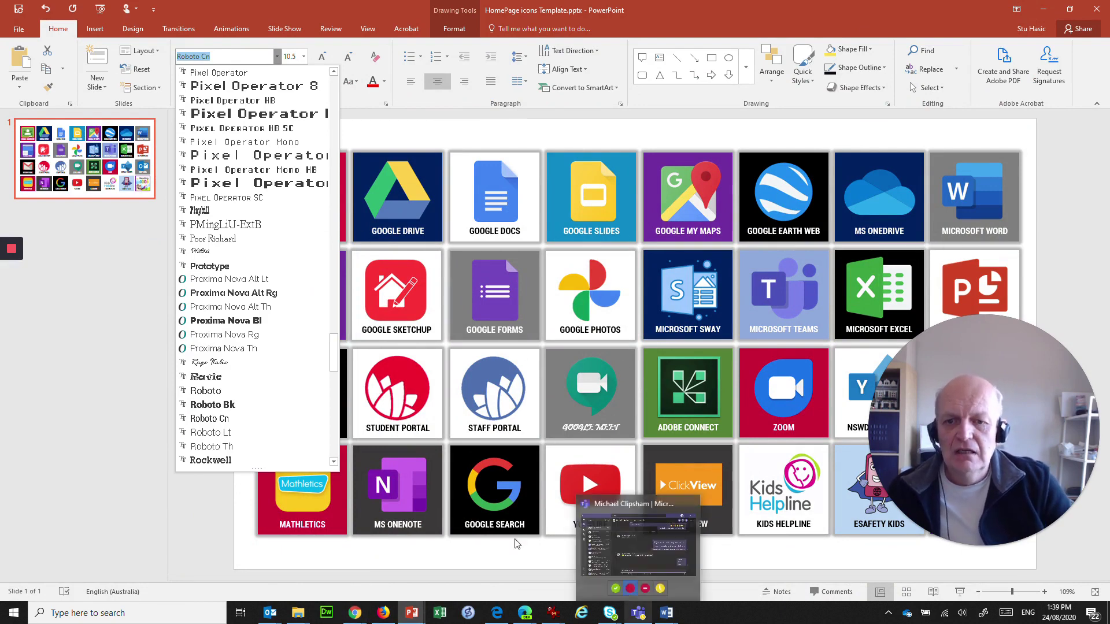
click(207, 522)
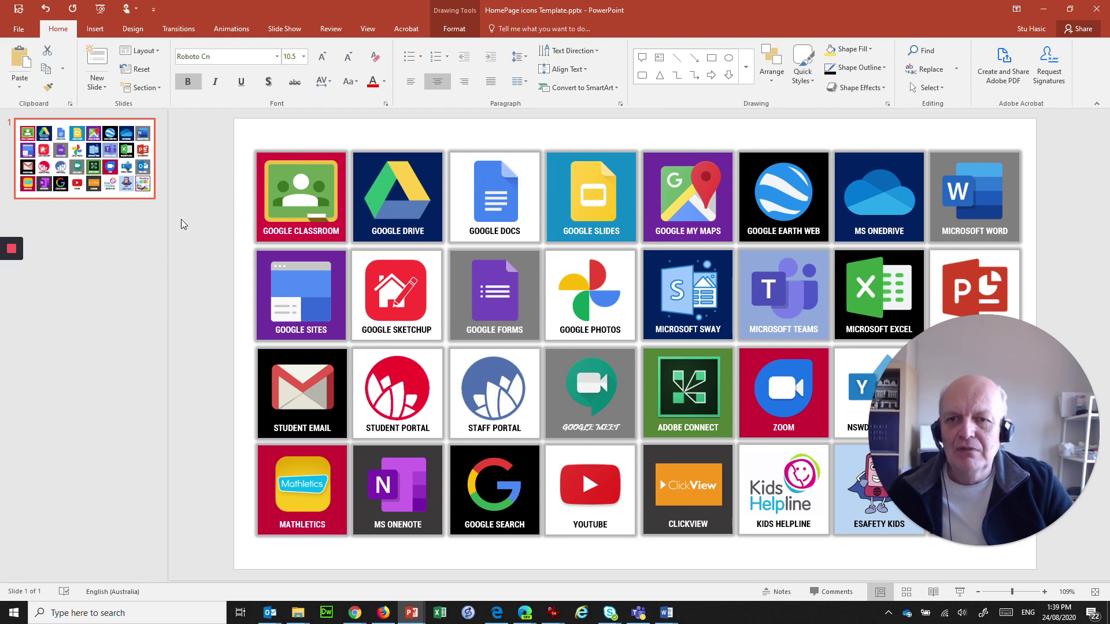
Paste the copied icon grid slide after slide 1 as slide 2.
click(120, 198)
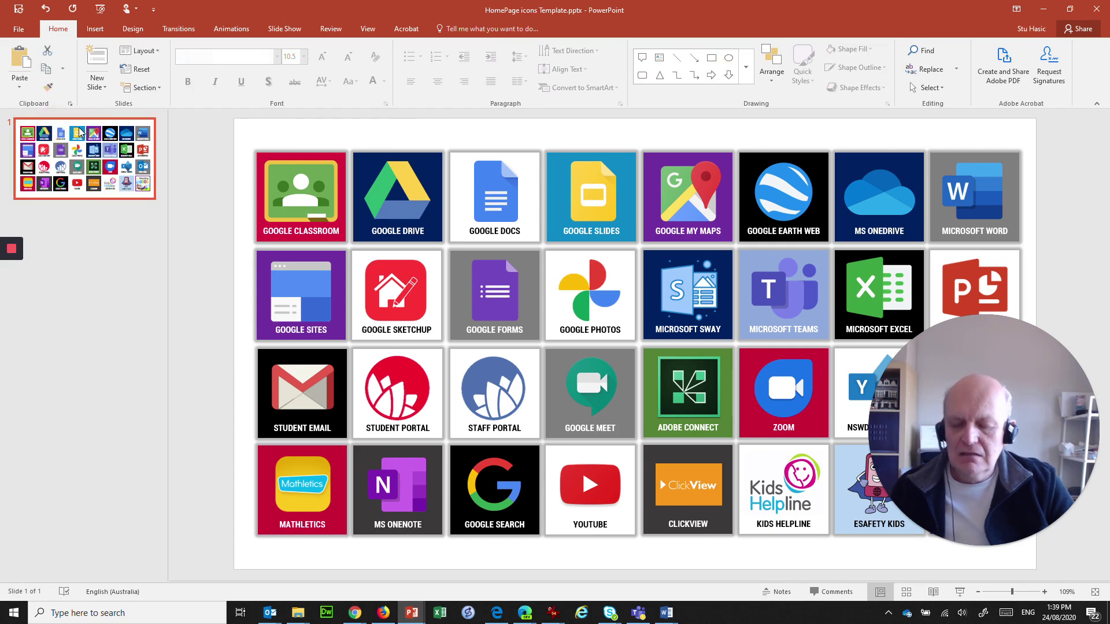
click(84, 224)
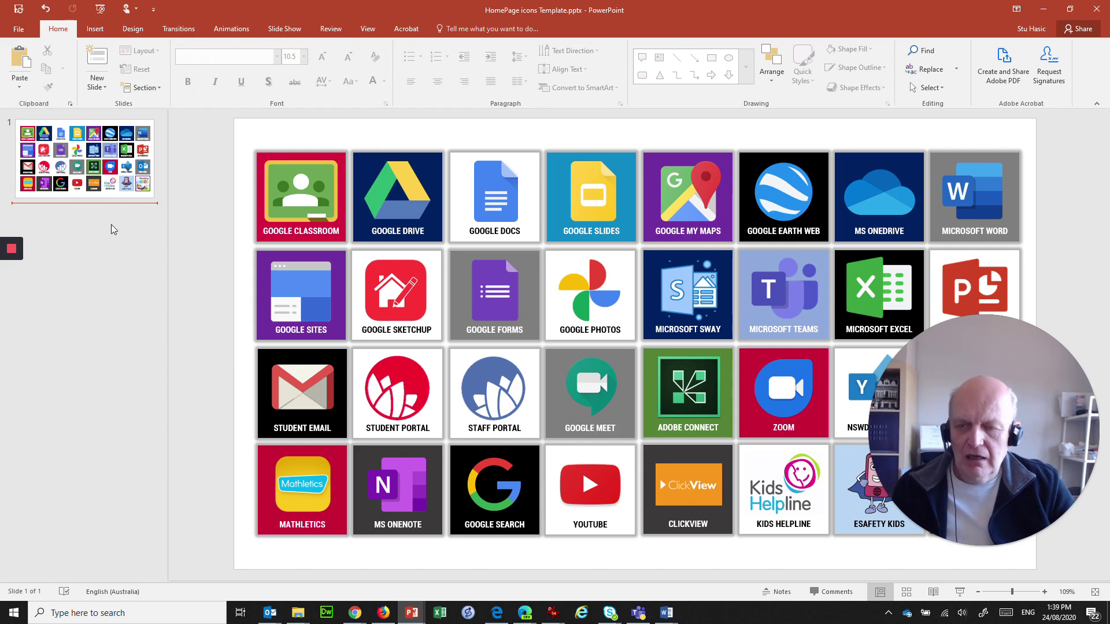
key(ctrl+v)
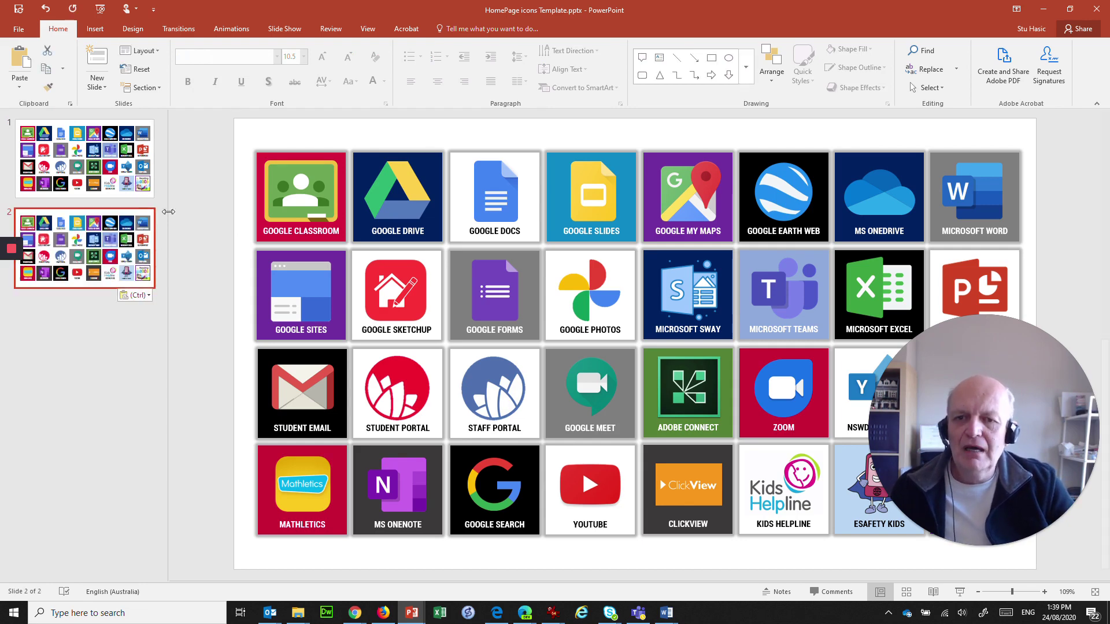
On slide 2, delete the first row's pictures, Google Classroom through Microsoft Word.
click(141, 174)
click(142, 246)
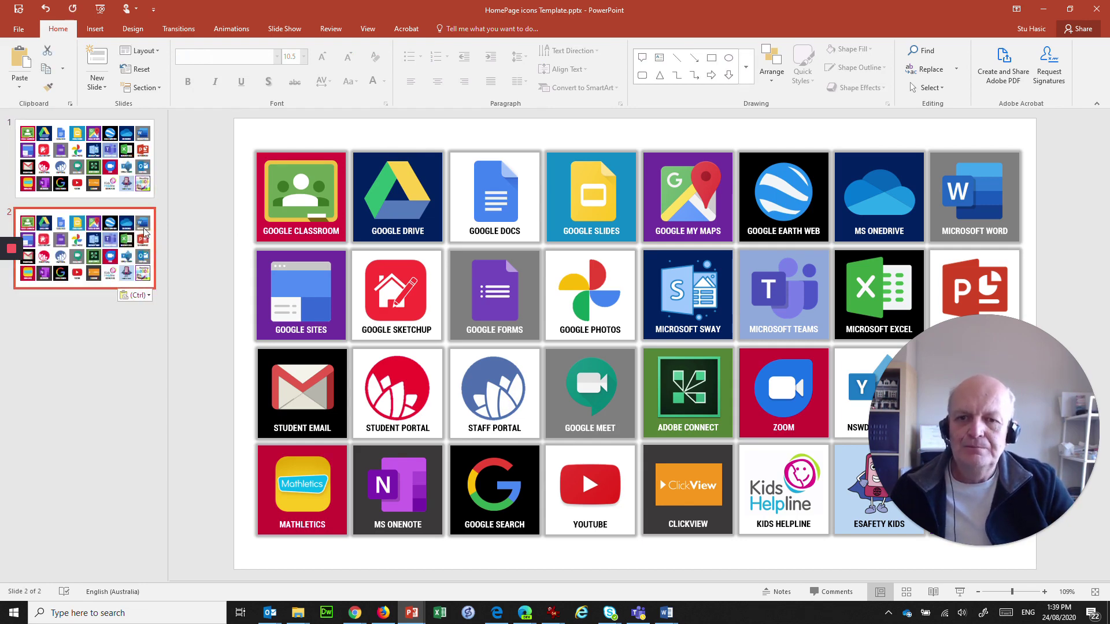
click(310, 194)
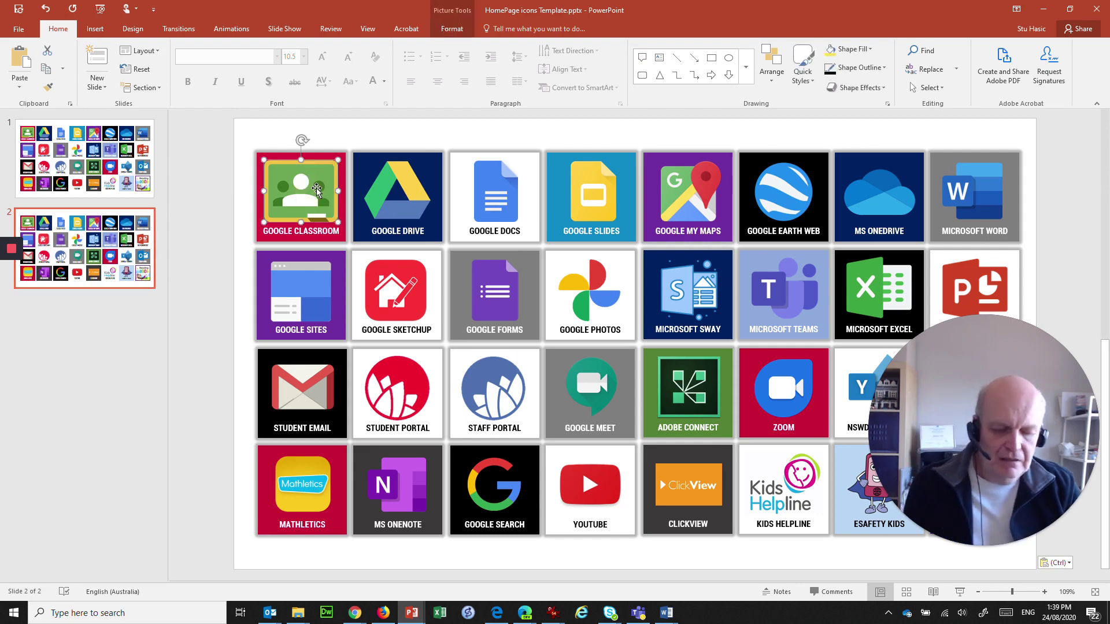
key(Delete)
click(419, 197)
key(Delete)
click(491, 194)
key(Delete)
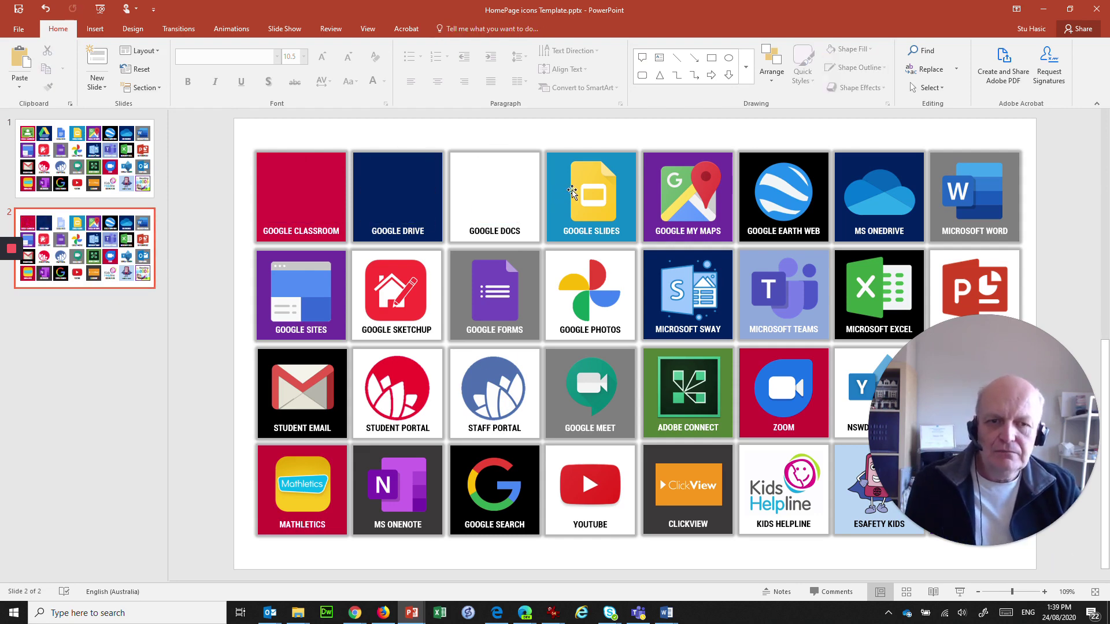
click(578, 193)
key(Delete)
click(708, 188)
key(Delete)
click(782, 192)
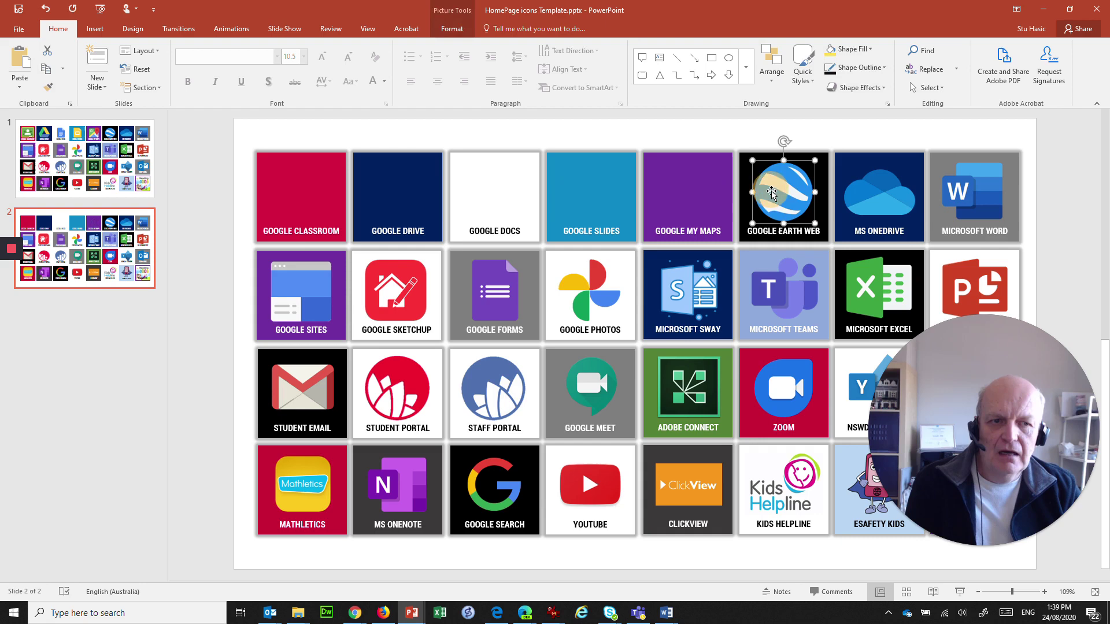
key(Delete)
click(875, 199)
key(Delete)
click(966, 199)
key(Delete)
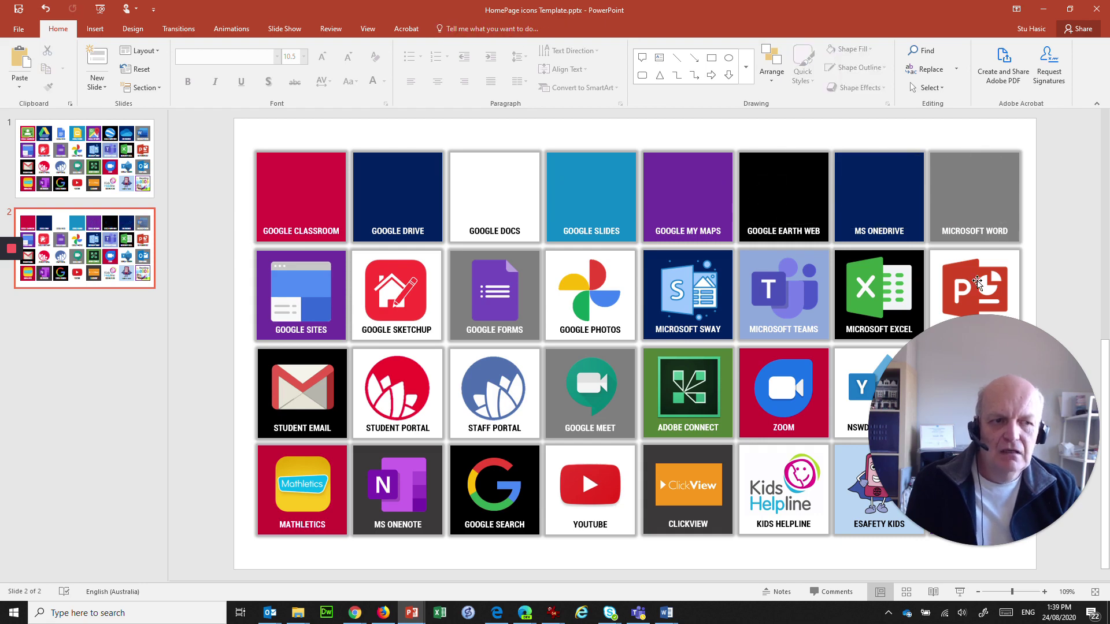
Delete the second row's pictures, PowerPoint through Google Sites.
click(975, 286)
key(Delete)
click(867, 292)
key(Delete)
click(780, 289)
key(Delete)
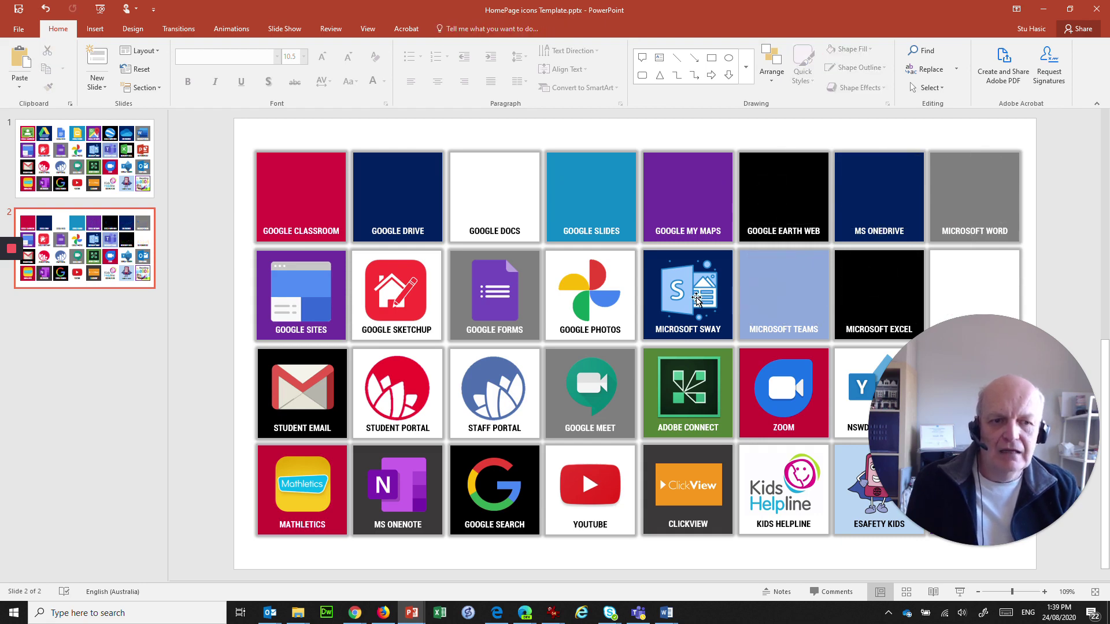
click(688, 289)
key(Delete)
click(579, 298)
key(Delete)
click(494, 289)
key(Delete)
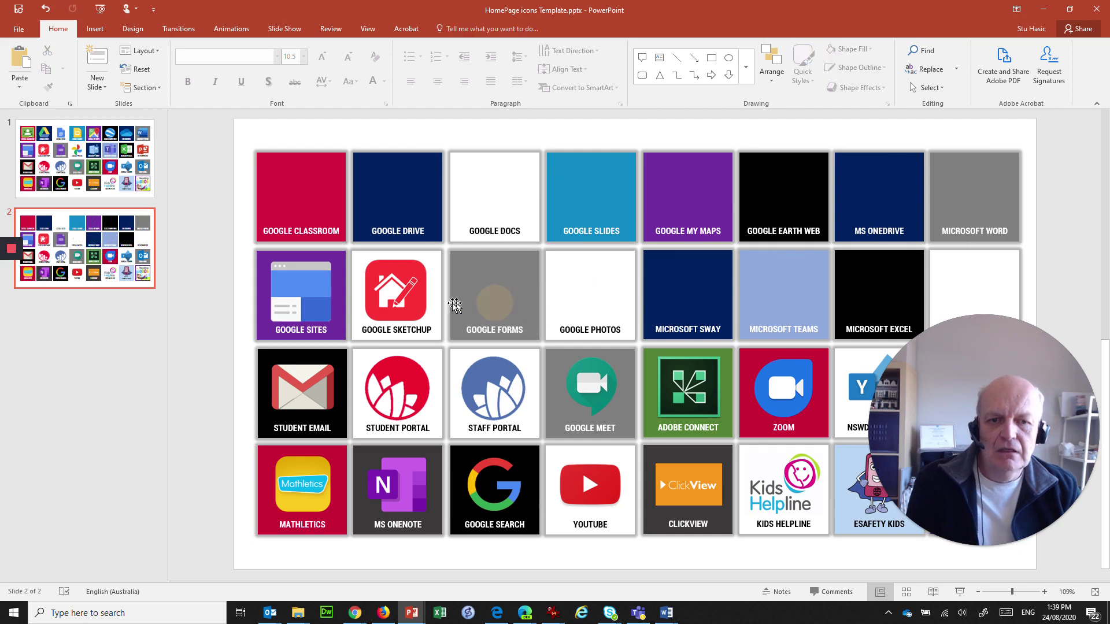
click(397, 292)
key(Delete)
click(311, 299)
key(Delete)
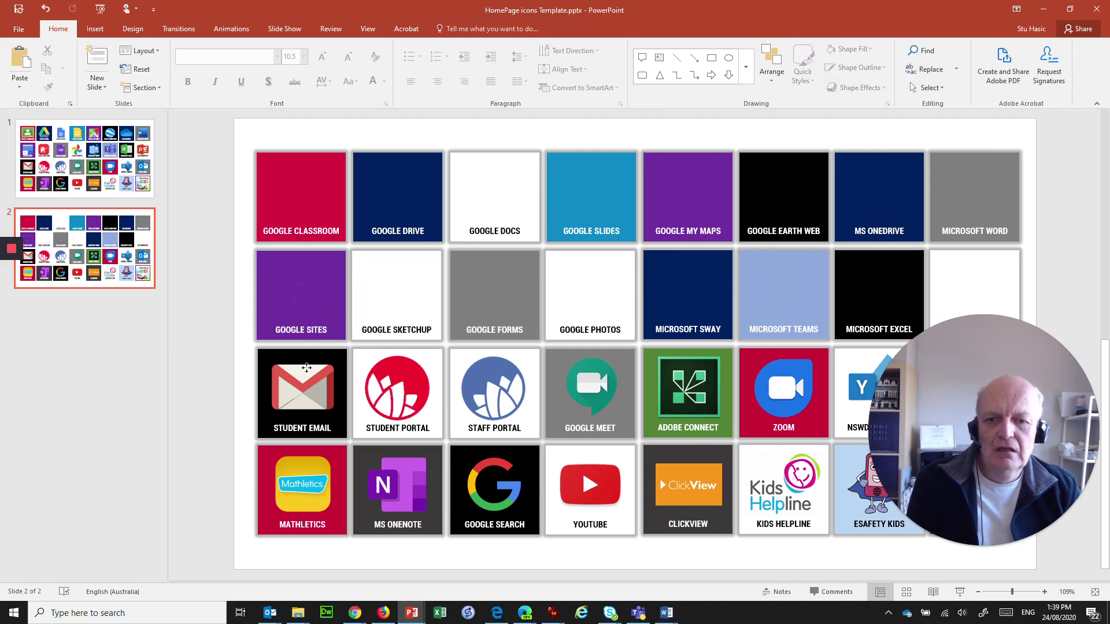
Delete the third row's pictures, Student Email through Staff Email.
click(304, 387)
key(Delete)
click(379, 389)
key(Delete)
click(491, 386)
key(Delete)
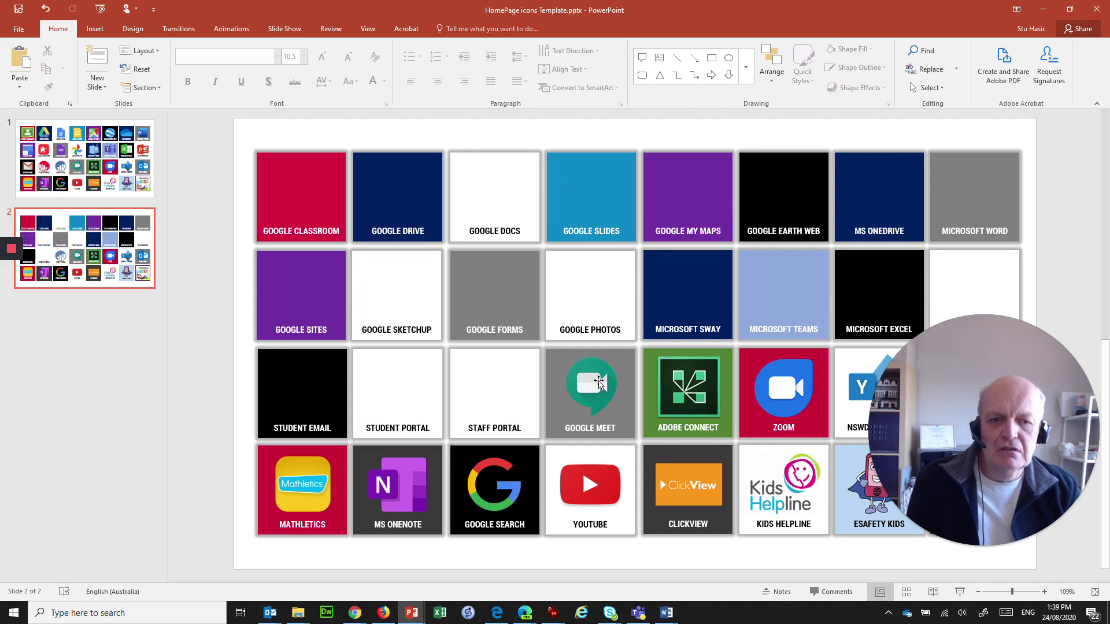
click(590, 385)
key(Delete)
click(688, 379)
key(Delete)
click(783, 386)
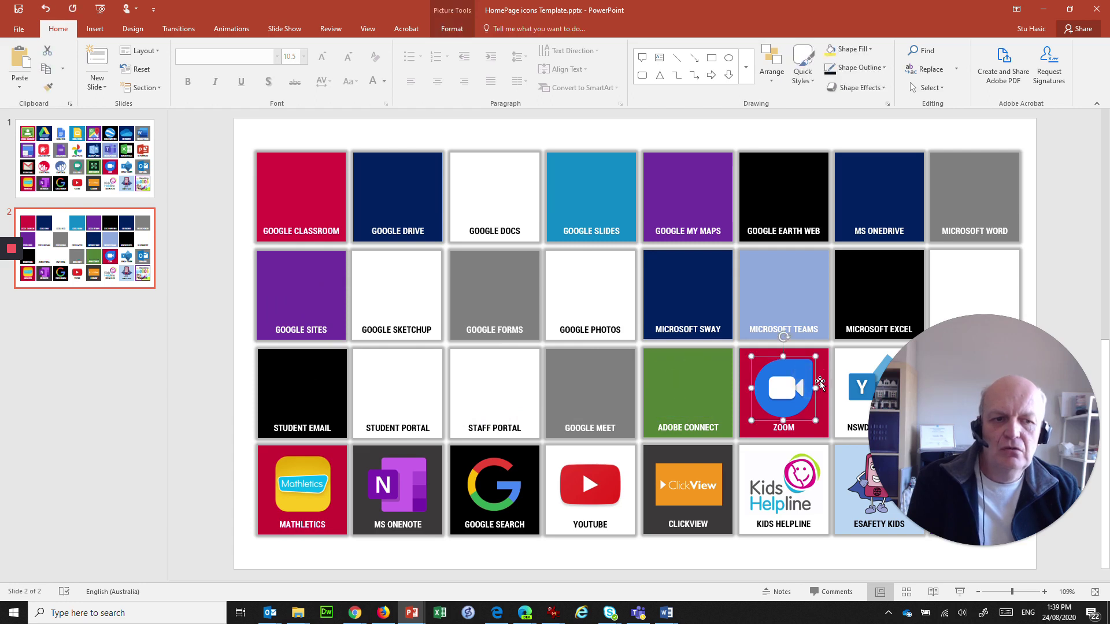
key(Delete)
click(854, 383)
key(Delete)
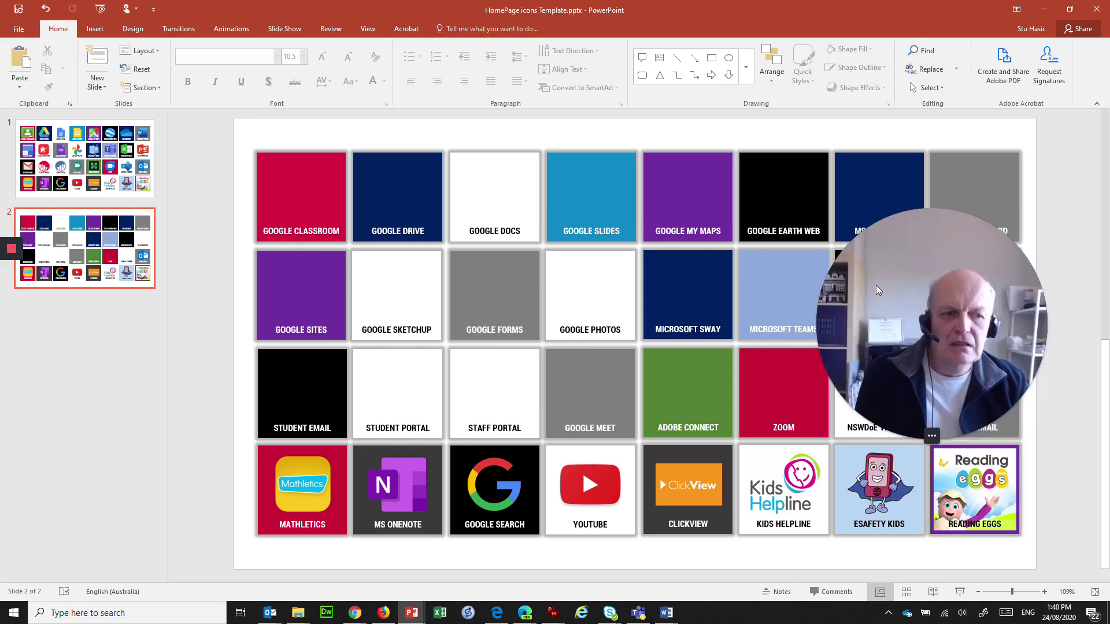
click(984, 409)
key(Delete)
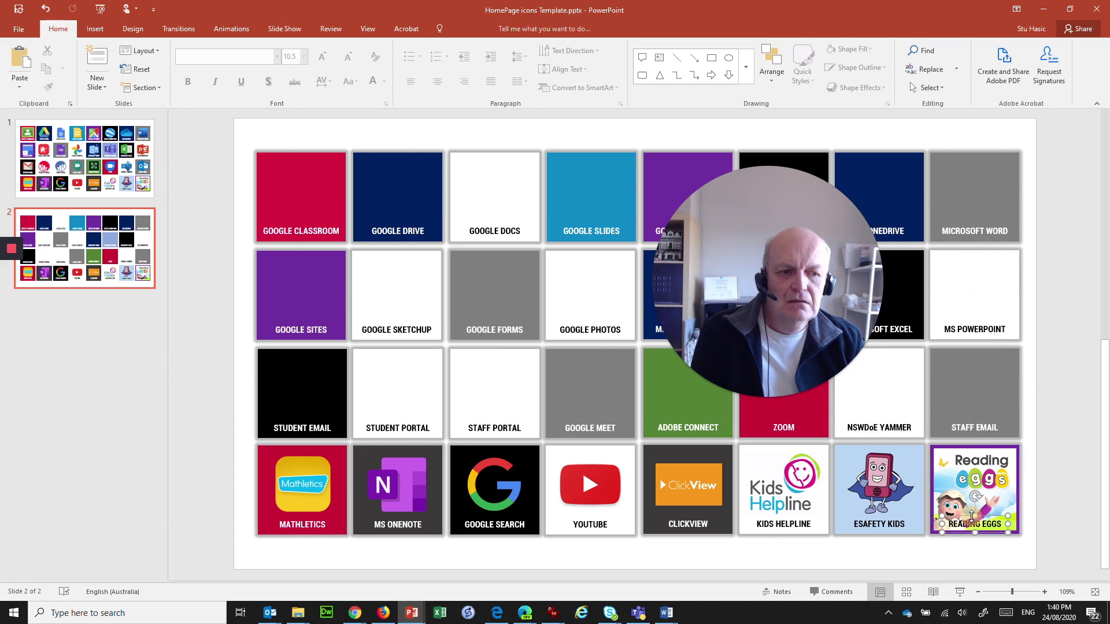
Delete the fourth row's pictures, Reading Eggs through Mathletics.
click(975, 503)
key(Delete)
click(860, 490)
key(Delete)
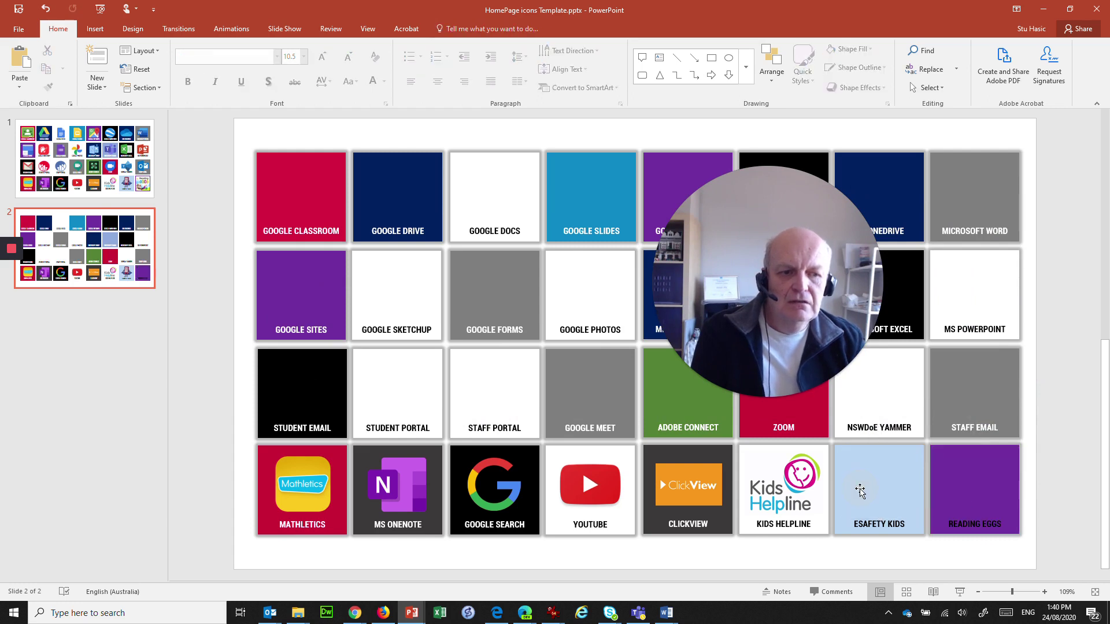
click(786, 472)
key(Delete)
click(688, 485)
key(Delete)
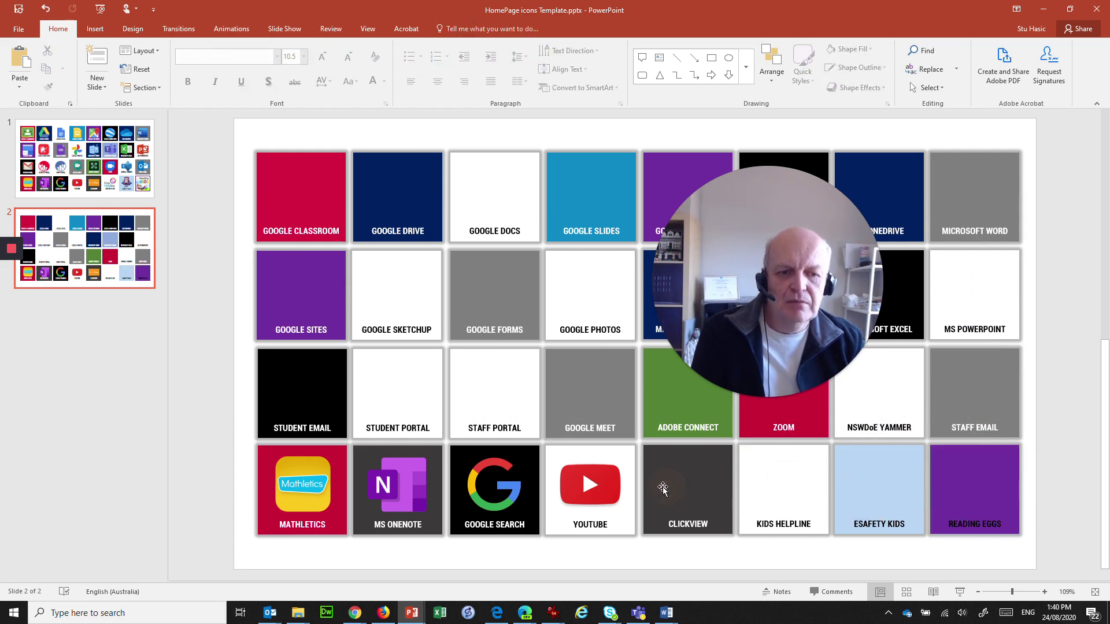
click(574, 487)
key(Delete)
click(492, 485)
key(Delete)
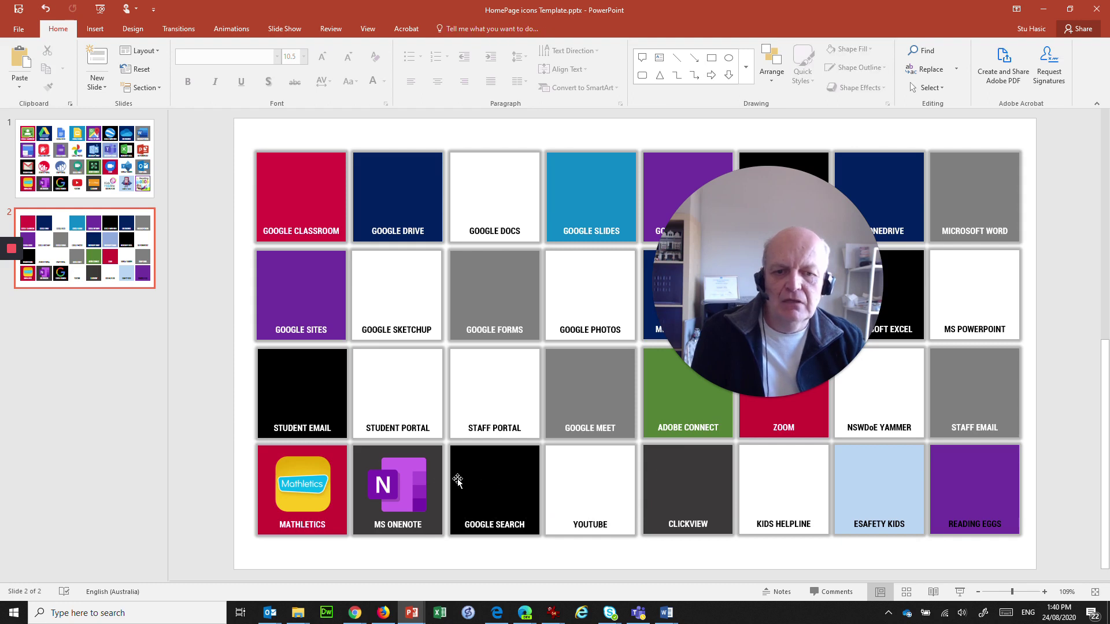
click(408, 482)
key(Delete)
click(307, 483)
key(Delete)
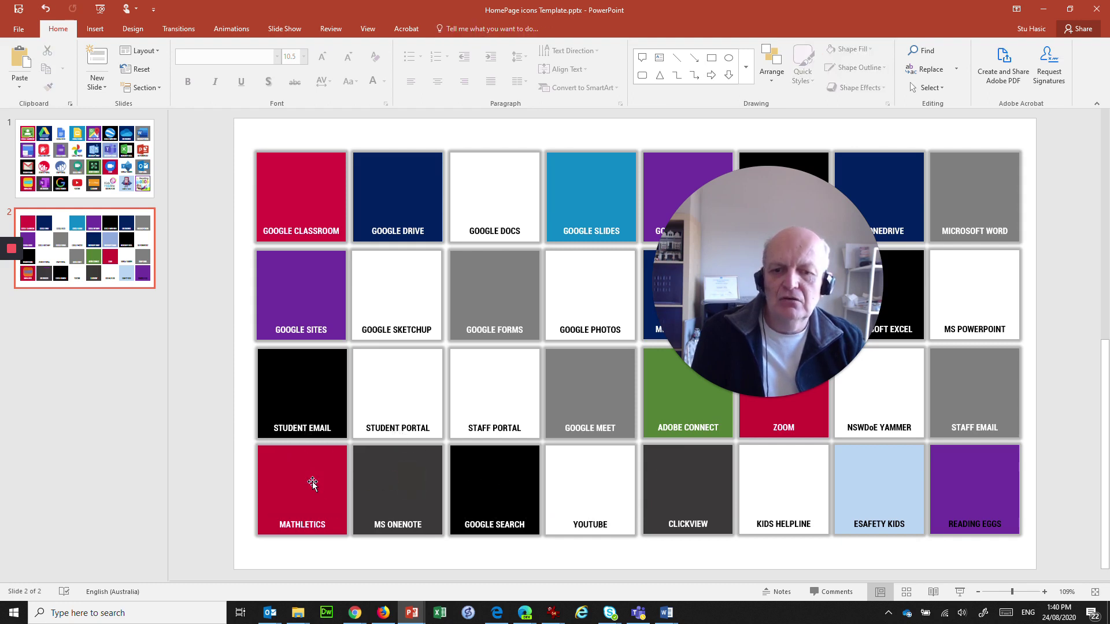
Change the Google Classroom tile's fill from red to yellow.
click(304, 231)
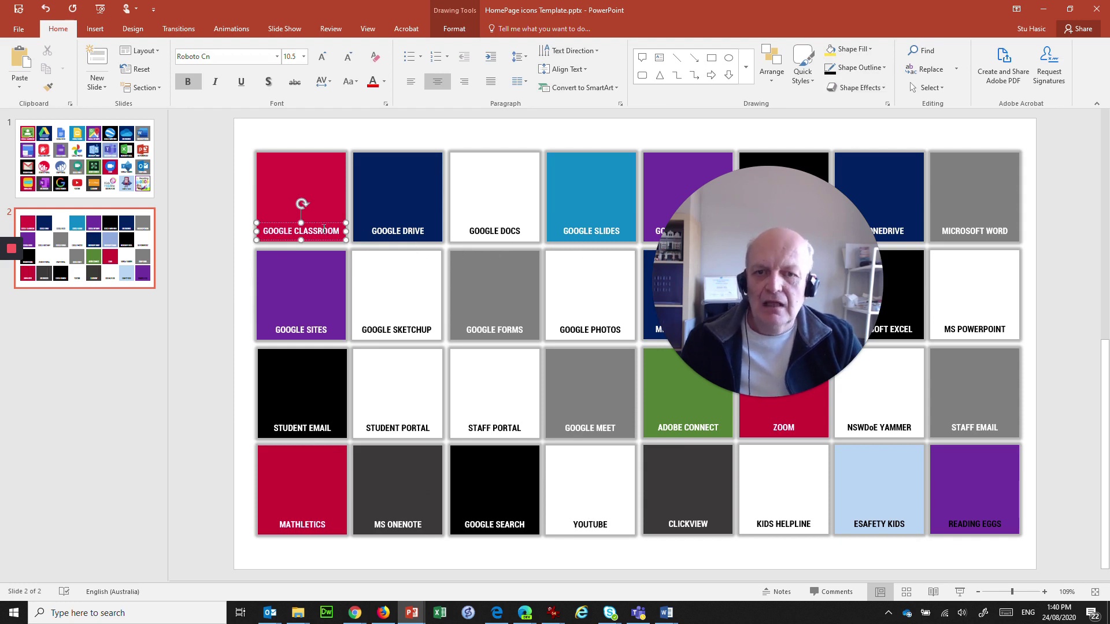
click(273, 170)
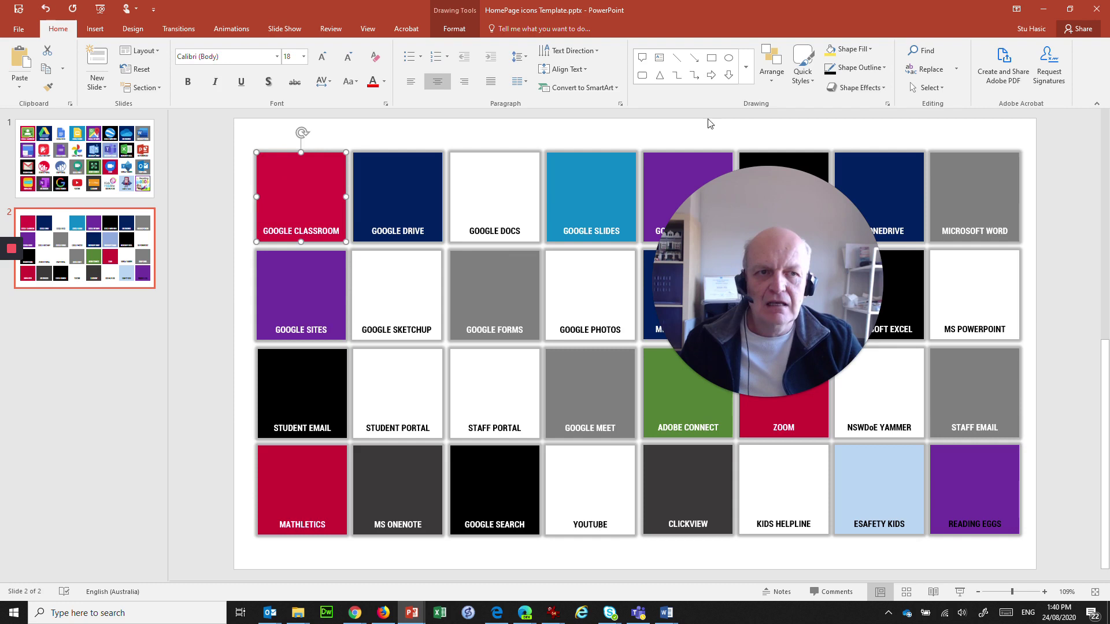
click(860, 50)
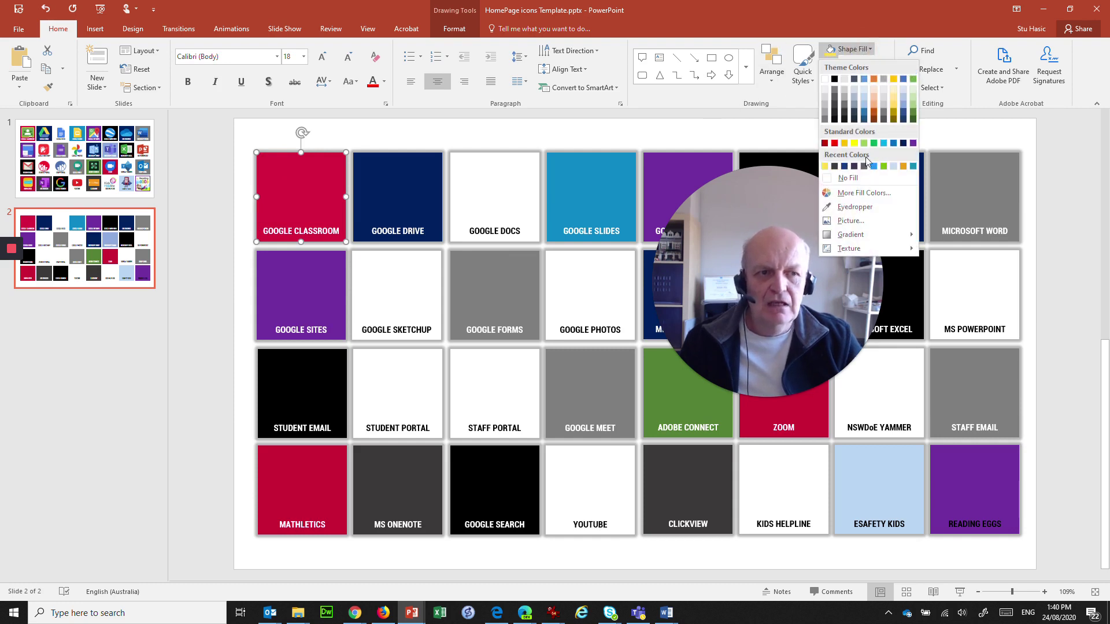
click(854, 144)
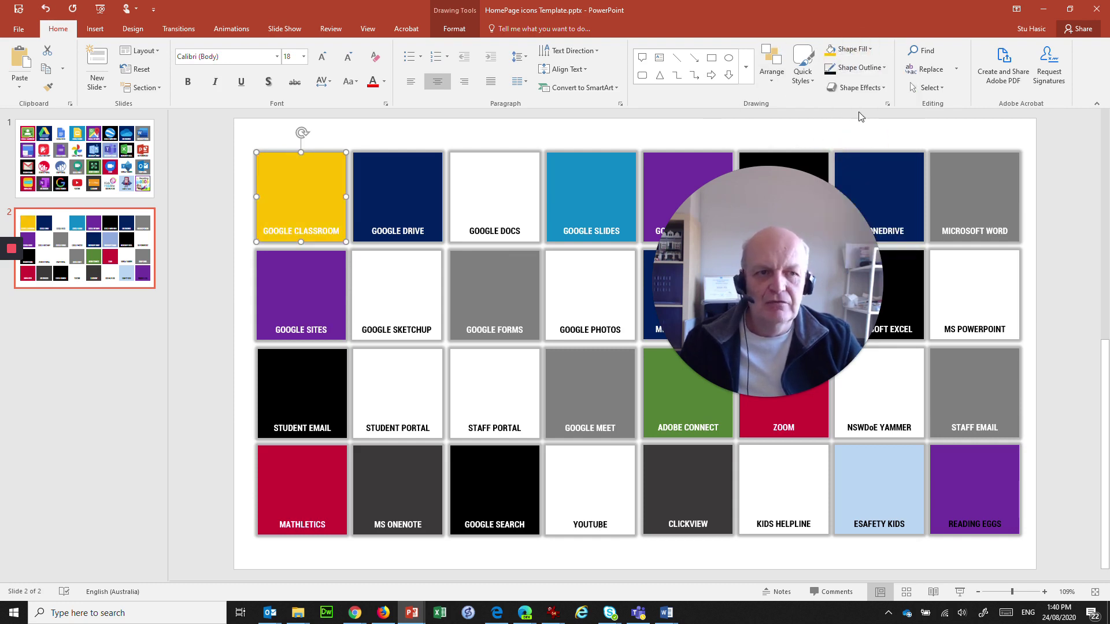
Make the GOOGLE CLASSROOM label text black.
click(312, 231)
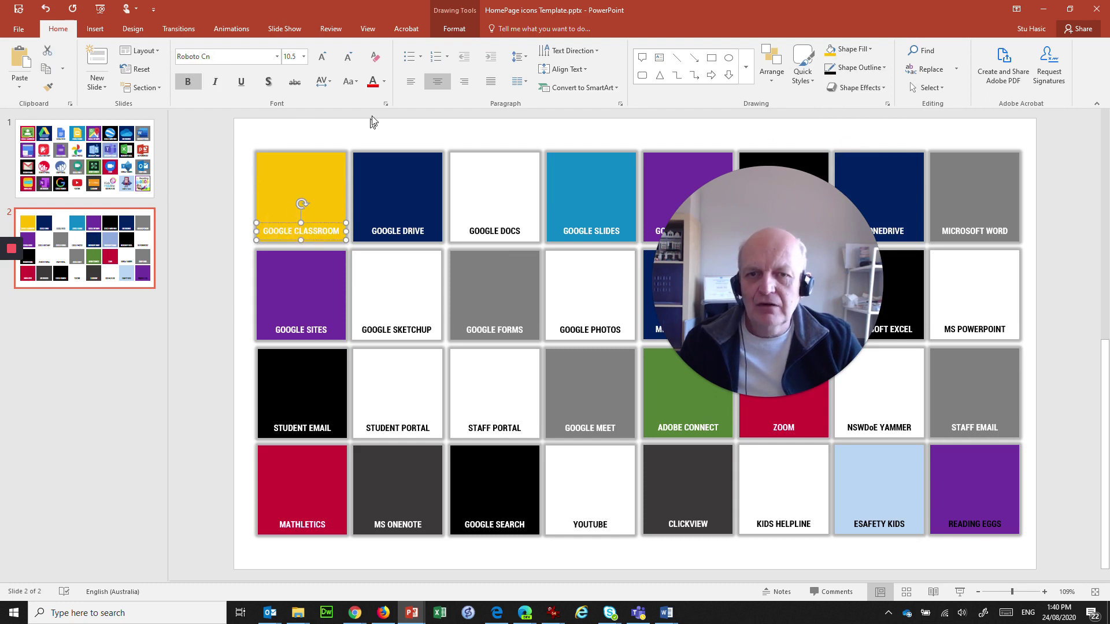
click(384, 86)
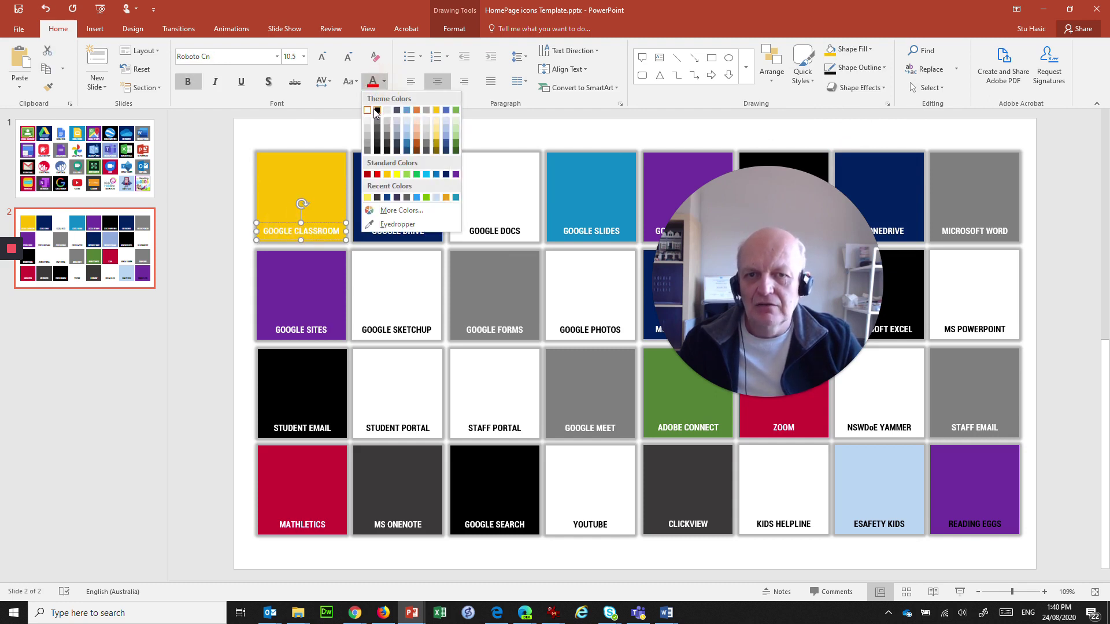
click(376, 113)
click(237, 230)
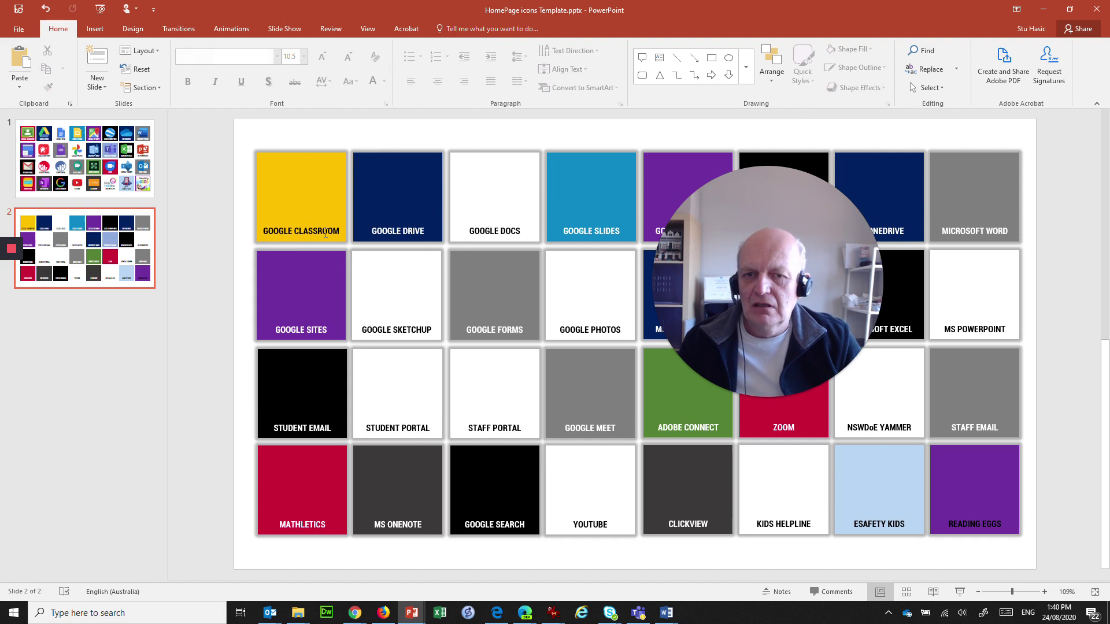
Delete 'GOOGLE CLAS' from the yellow tile's label so it reads 'SROOM'.
click(295, 230)
text('.sdkfmsl)
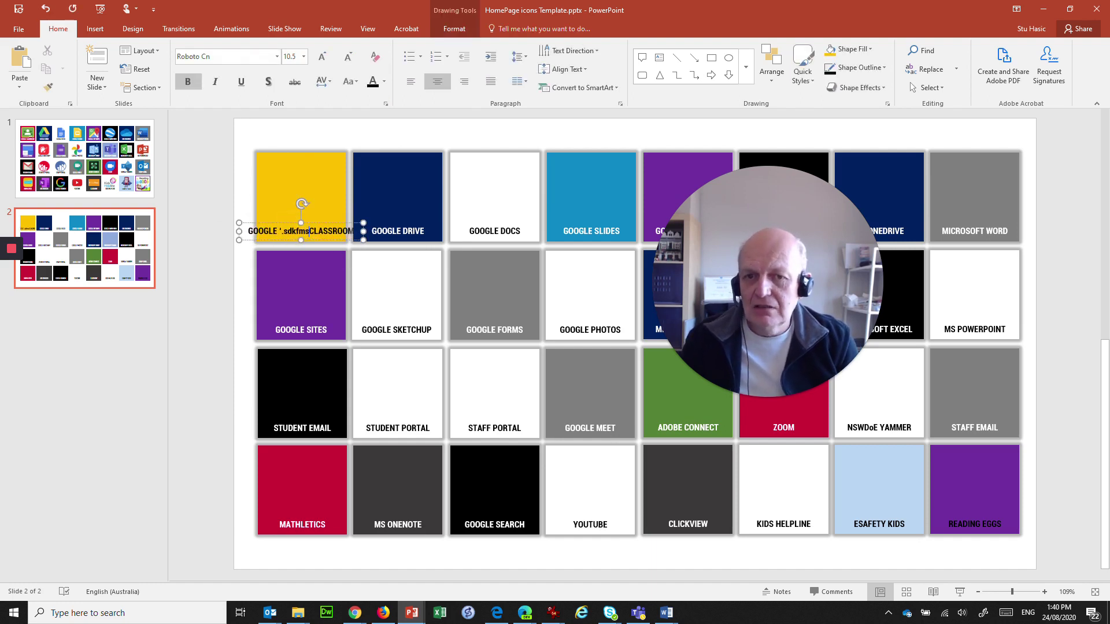
key(BackSpace)
key(BackSpace)
key(BackSpace)
key(BackSpace)
key(BackSpace)
key(BackSpace)
key(BackSpace)
key(BackSpace)
key(BackSpace)
key(BackSpace)
key(BackSpace)
key(BackSpace)
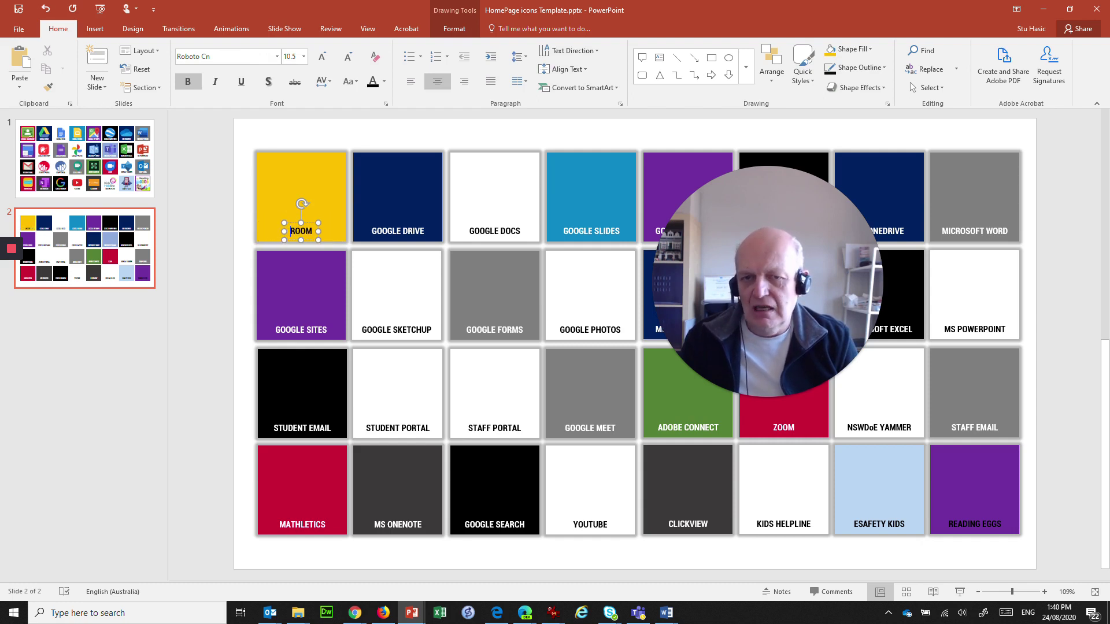
text(;kldjfljk)
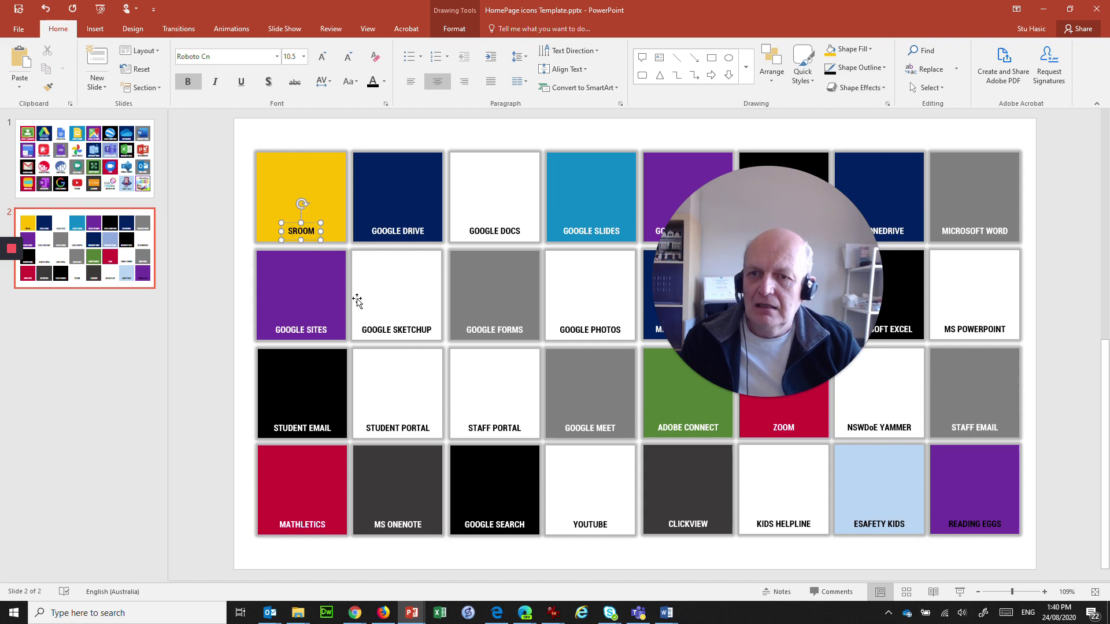
click(231, 178)
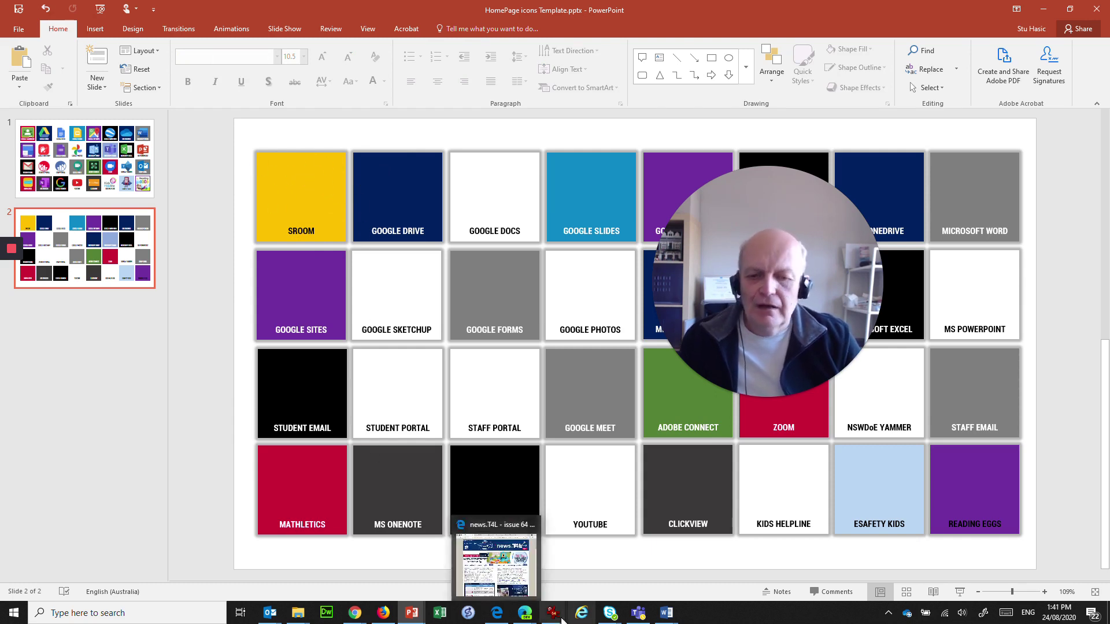
Switch to Chrome and search Google for 'cool math games'.
mouse_move(355, 613)
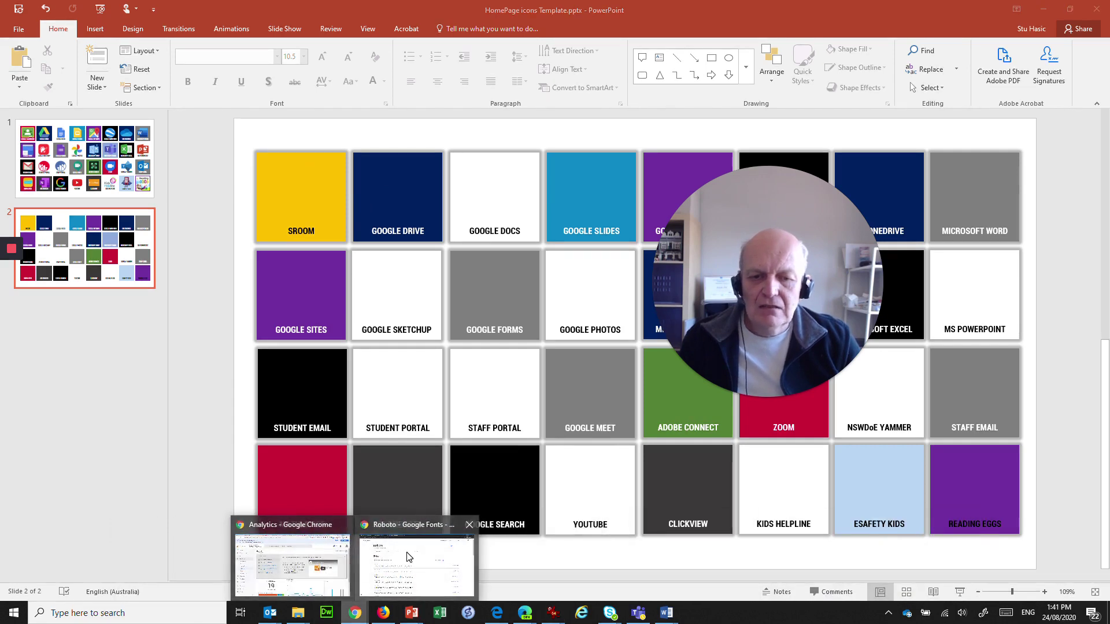
click(406, 554)
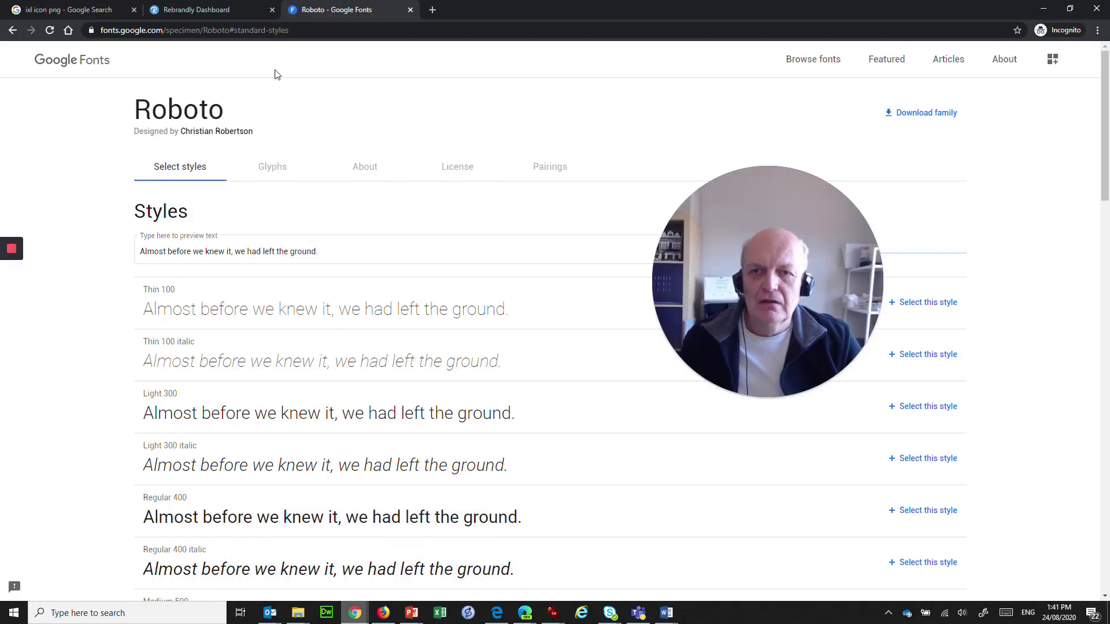
click(328, 32)
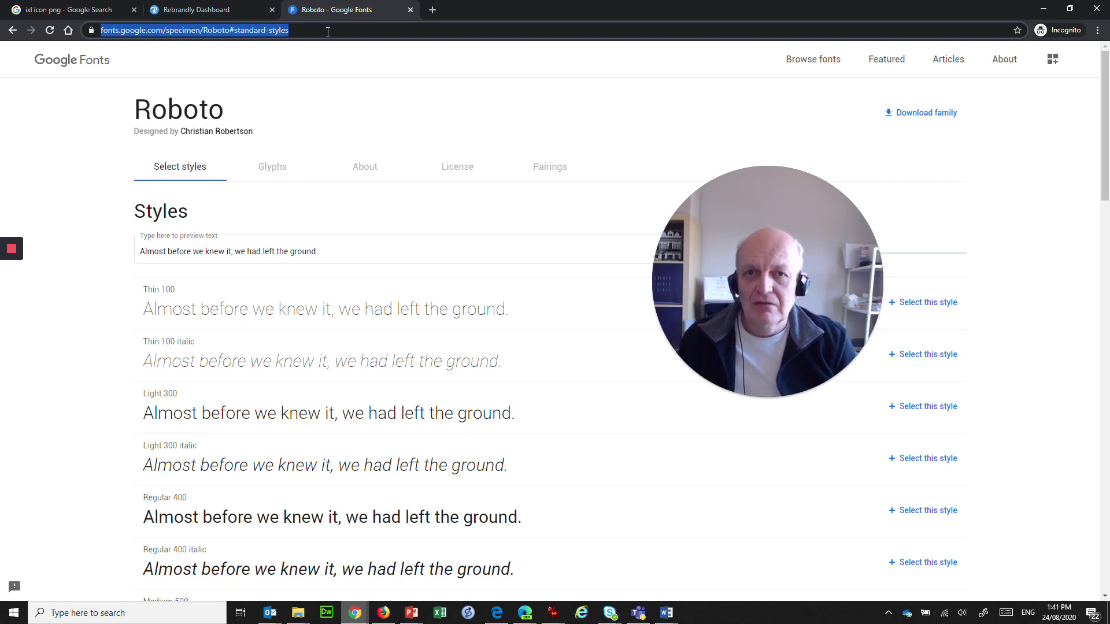
text(cool)
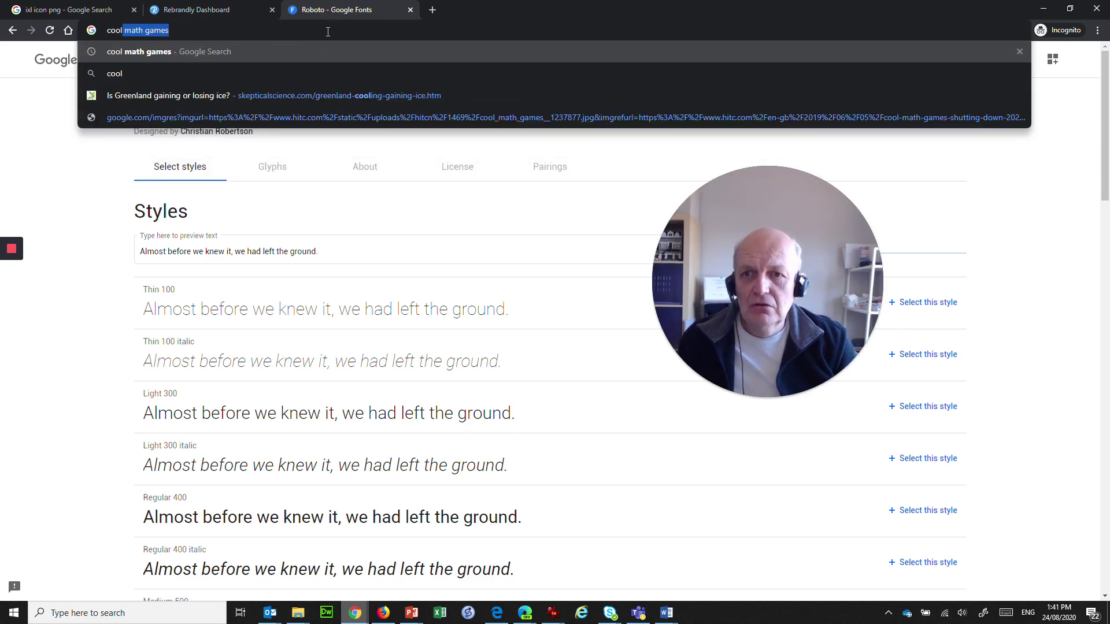
key(Return)
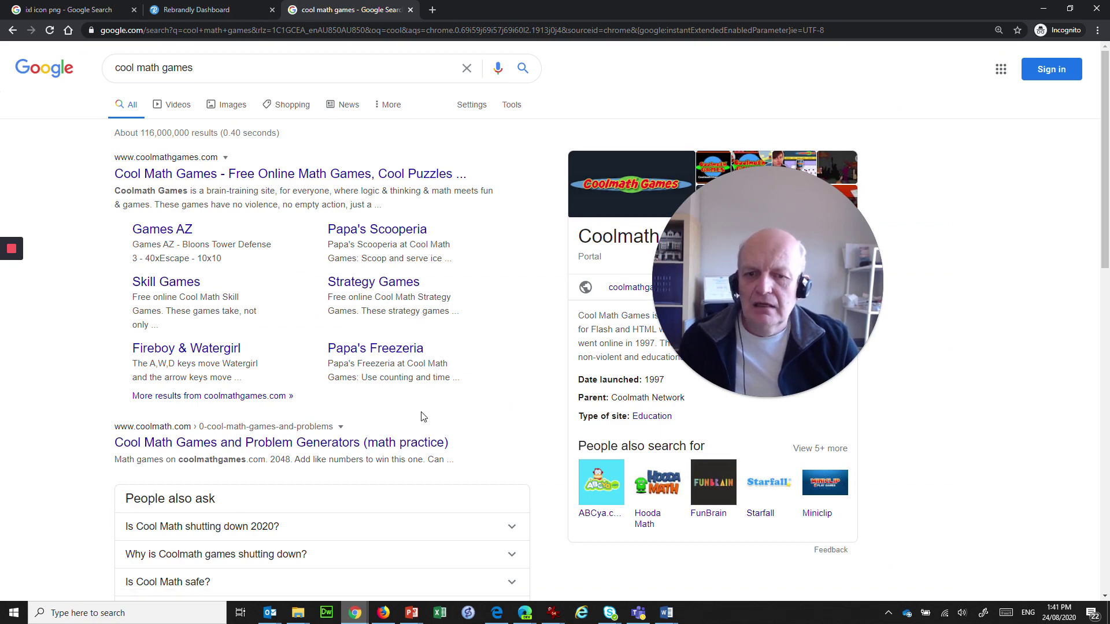
Copy the Coolmath Games logo image from the Google Images results.
scroll(424, 416, down, 3)
scroll(272, 367, up, 3)
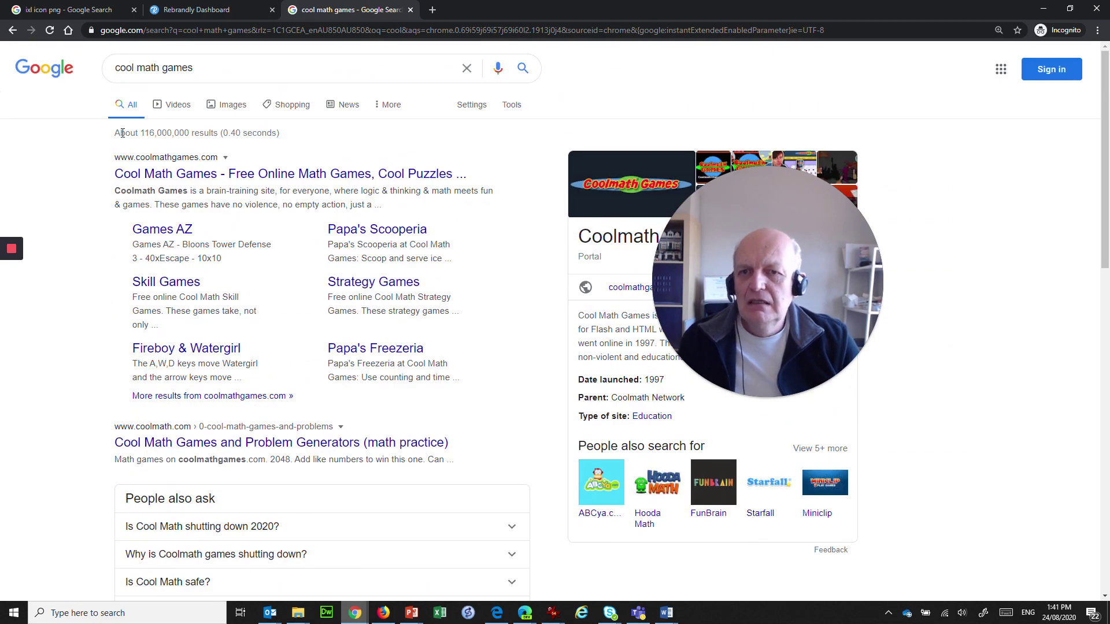
click(223, 105)
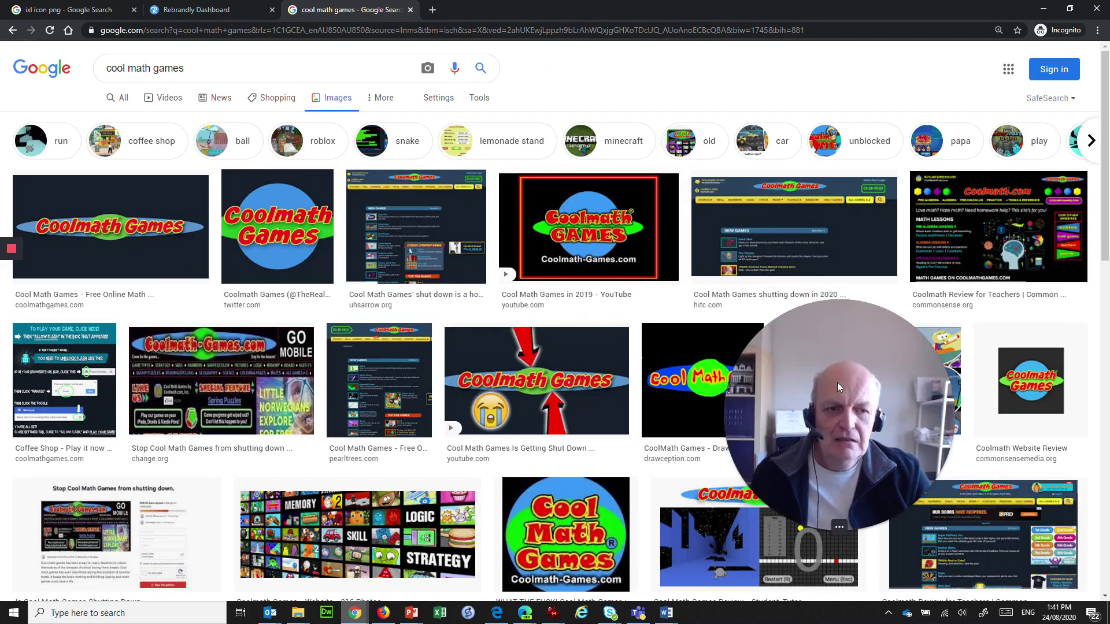
drag(837, 383, 920, 440)
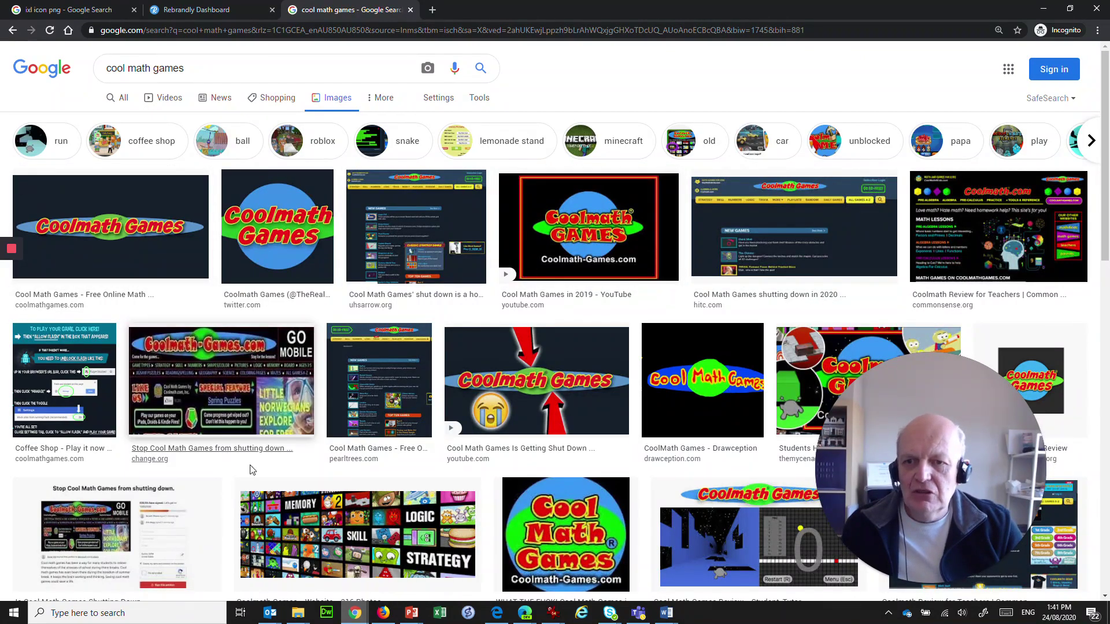
scroll(505, 438, down, 3)
scroll(505, 438, up, 3)
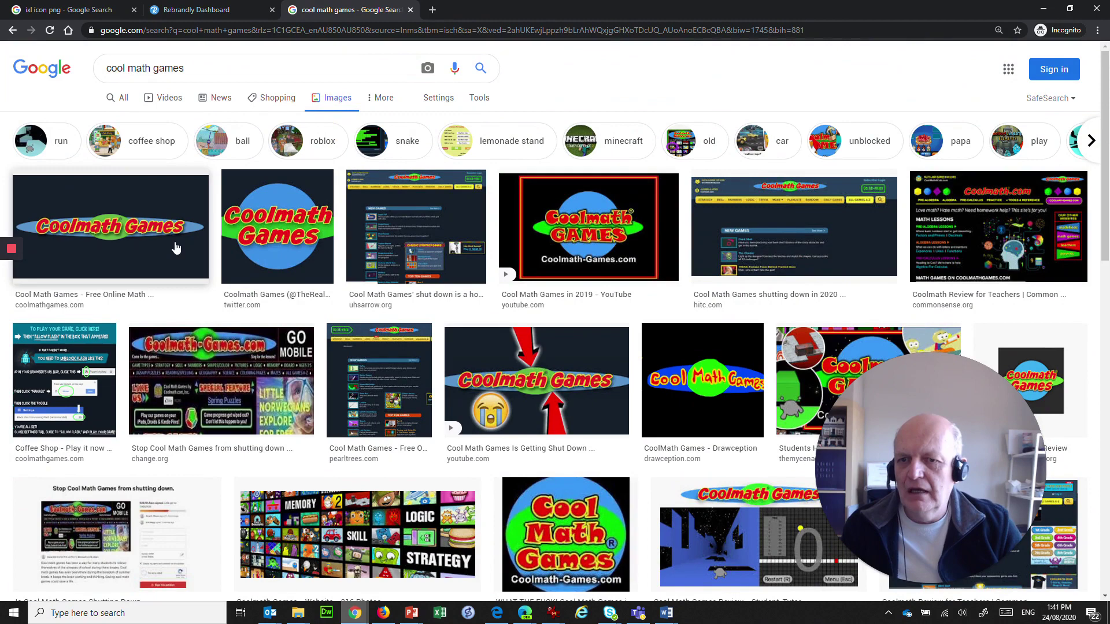
click(289, 233)
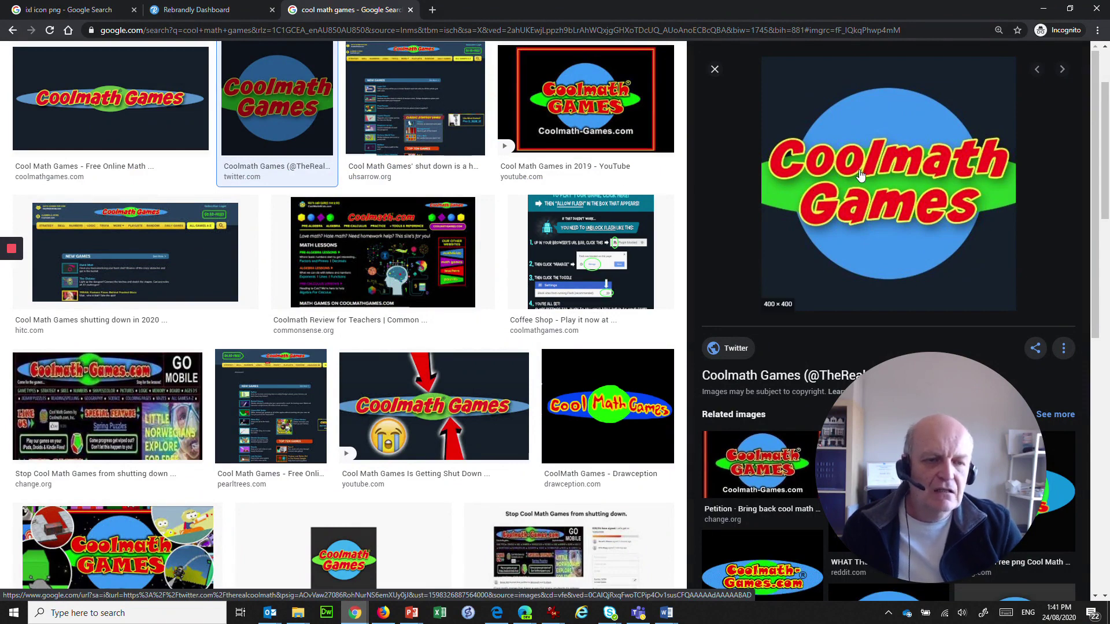
right_click(889, 158)
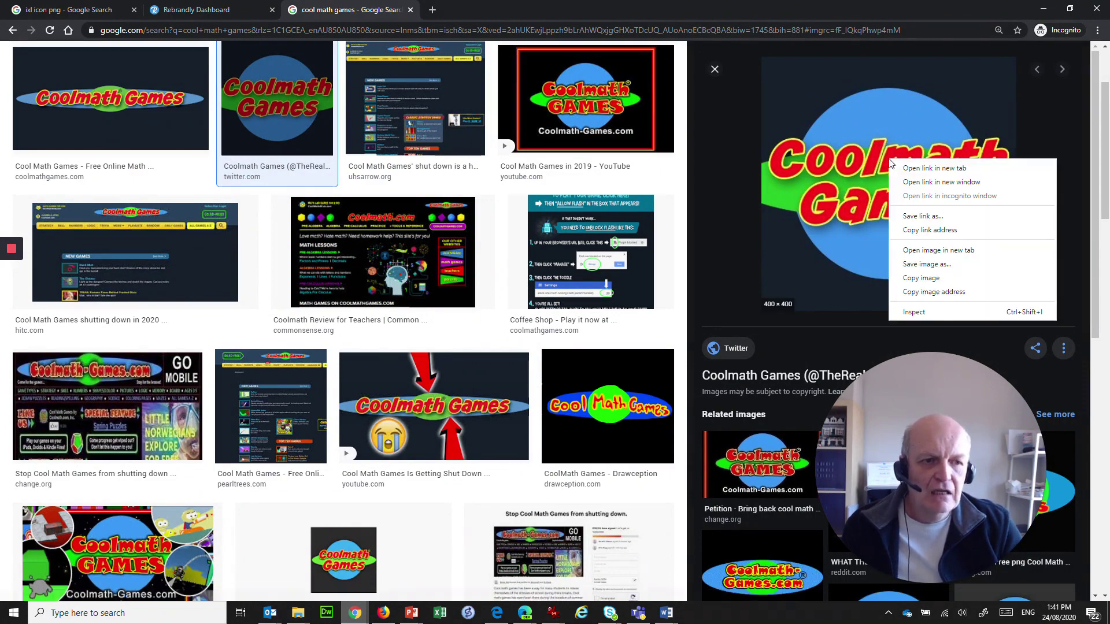
click(921, 278)
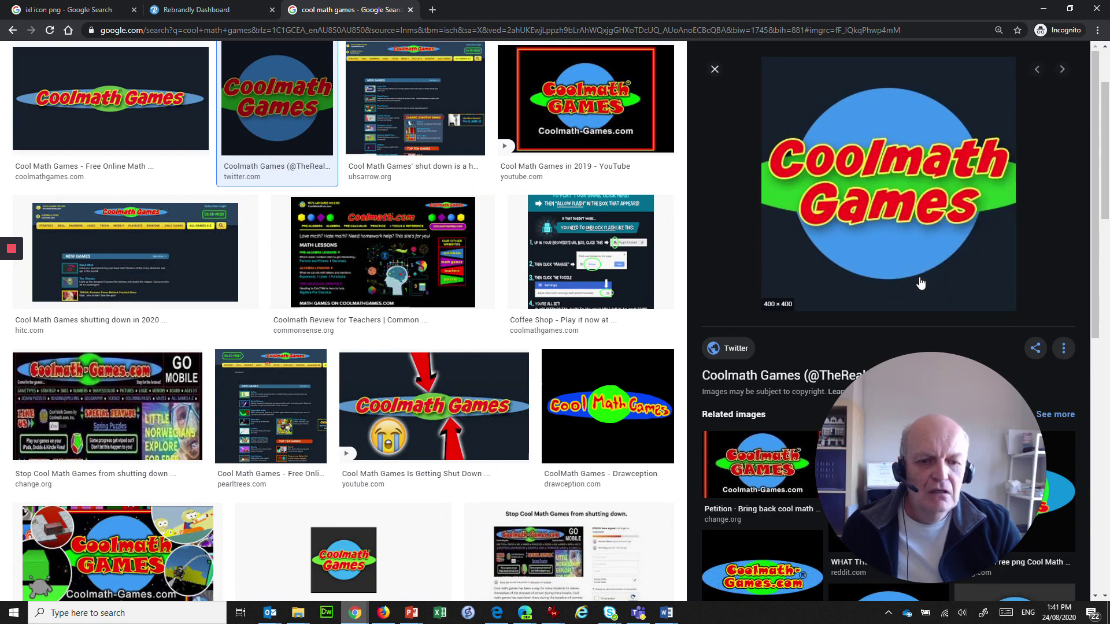
Paste the logo onto slide 2 of the HomePage icons template.
click(411, 614)
click(454, 573)
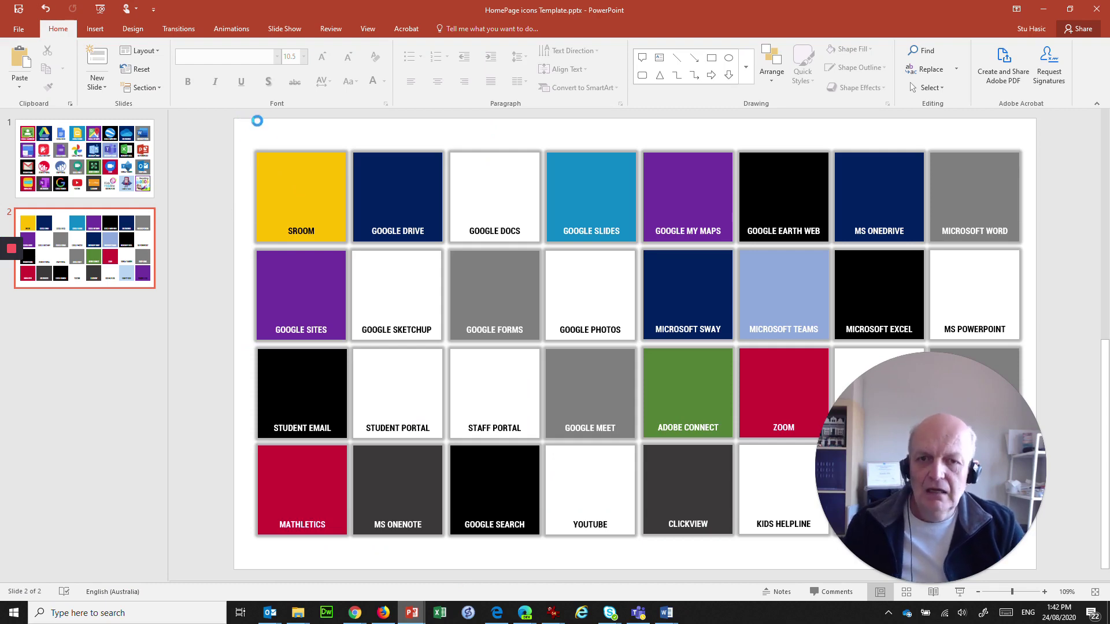
key(ctrl+v)
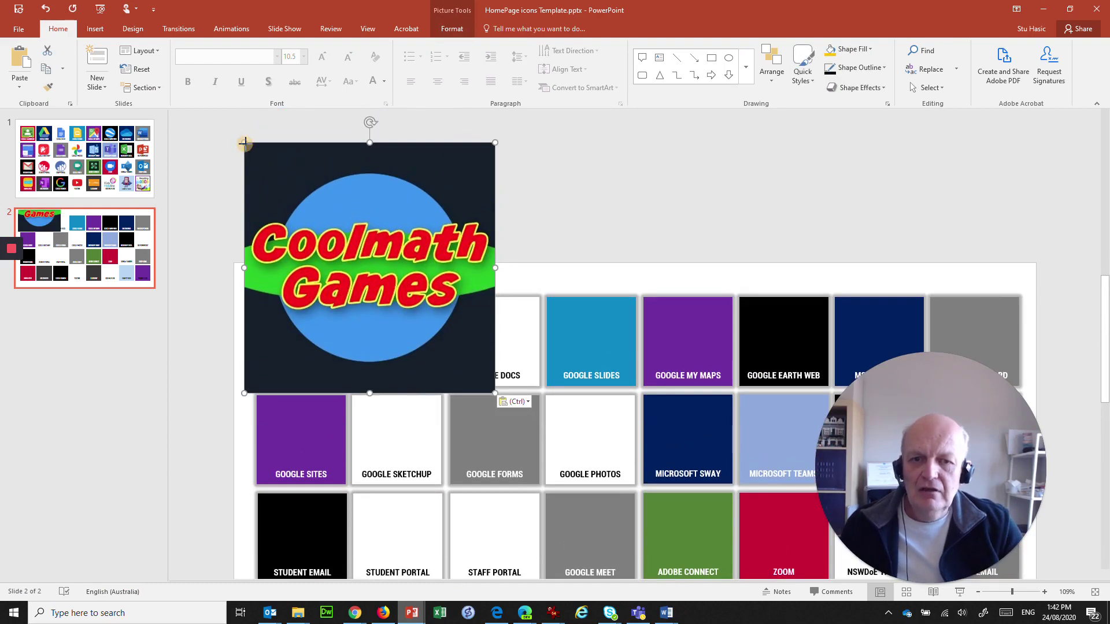
Shrink the Coolmath Games logo and position it on the GOOGLE SKETCHUP tile above its label.
drag(244, 142, 389, 265)
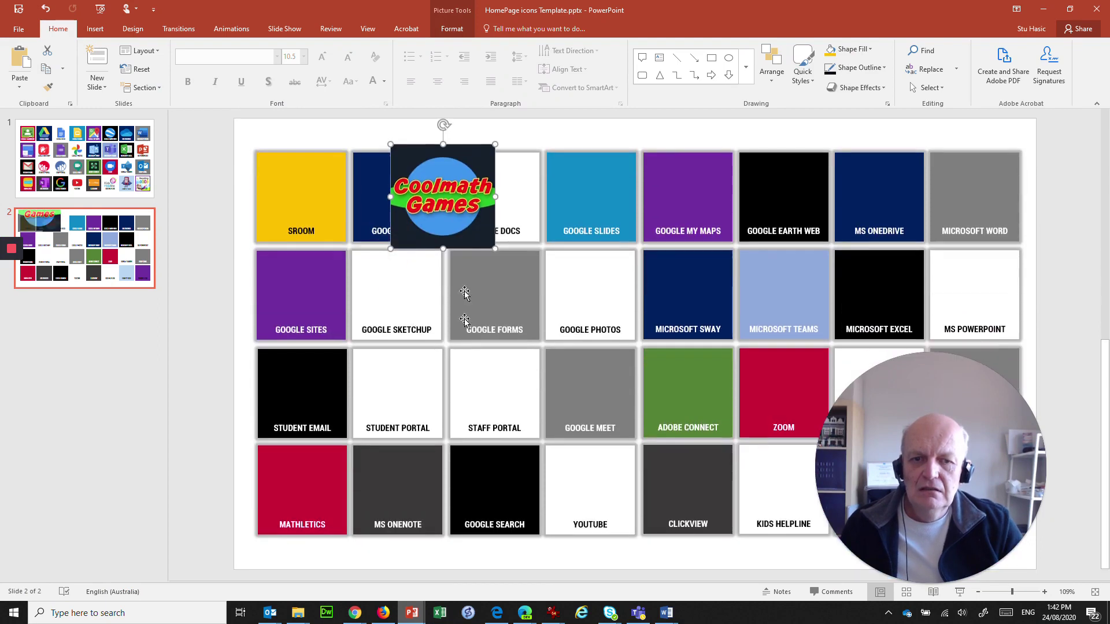
mouse_move(444, 191)
mouse_down()
mouse_move(424, 285)
mouse_move(404, 297)
mouse_up()
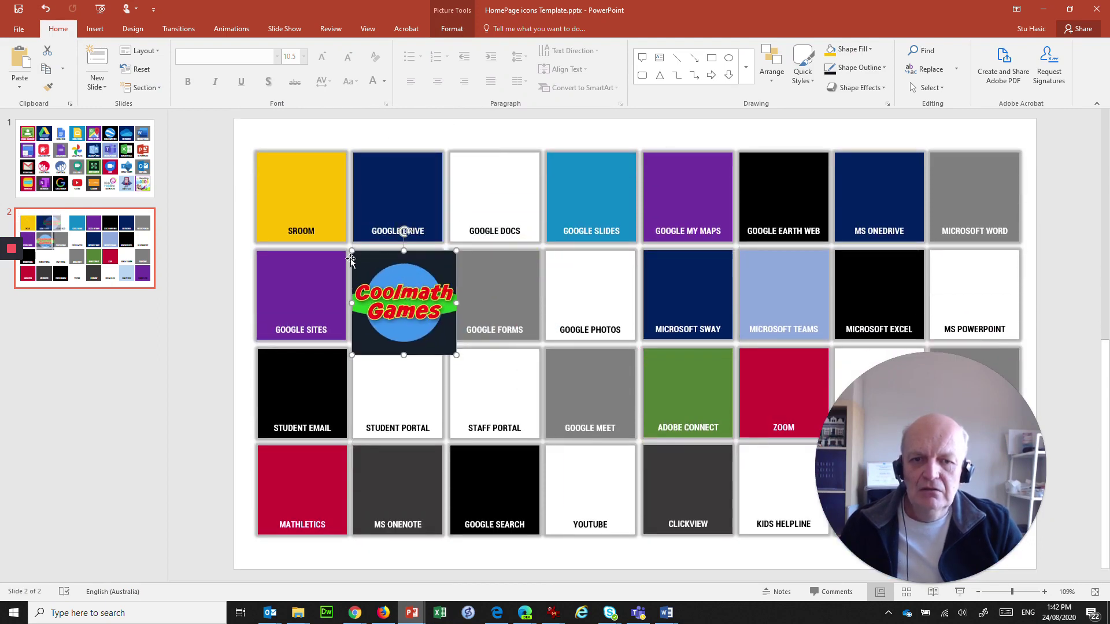
drag(356, 256, 387, 287)
drag(420, 322, 394, 289)
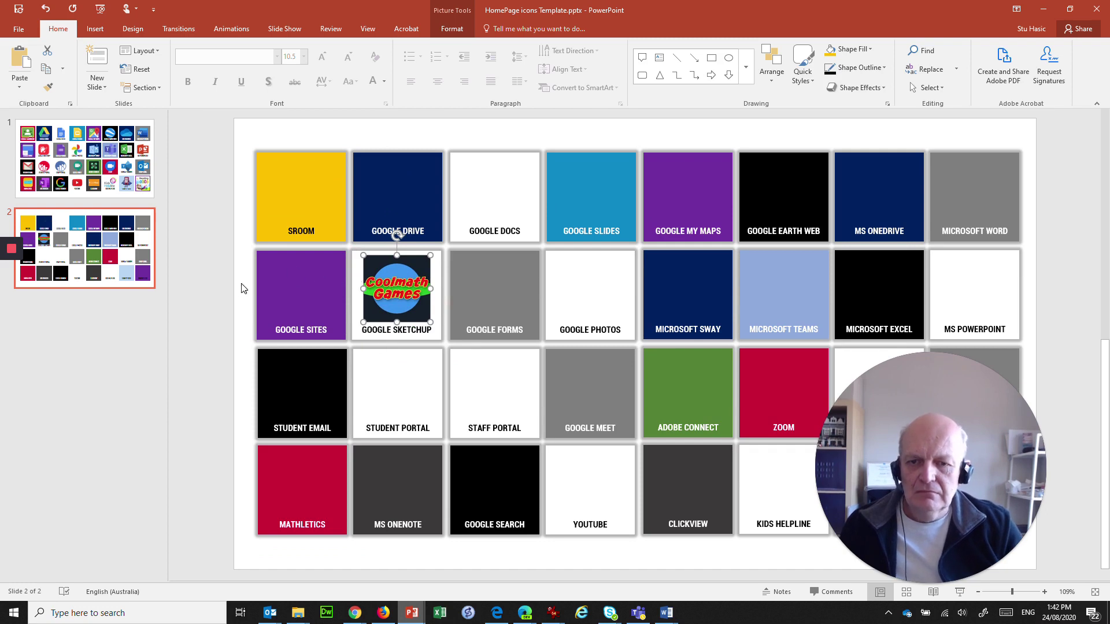
click(225, 289)
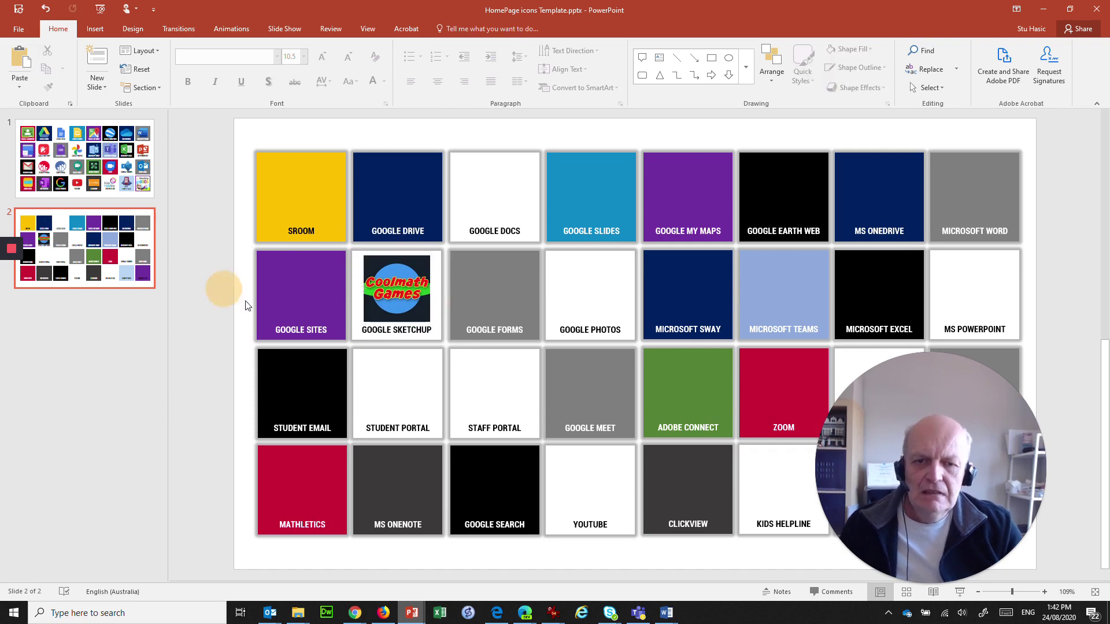
click(414, 334)
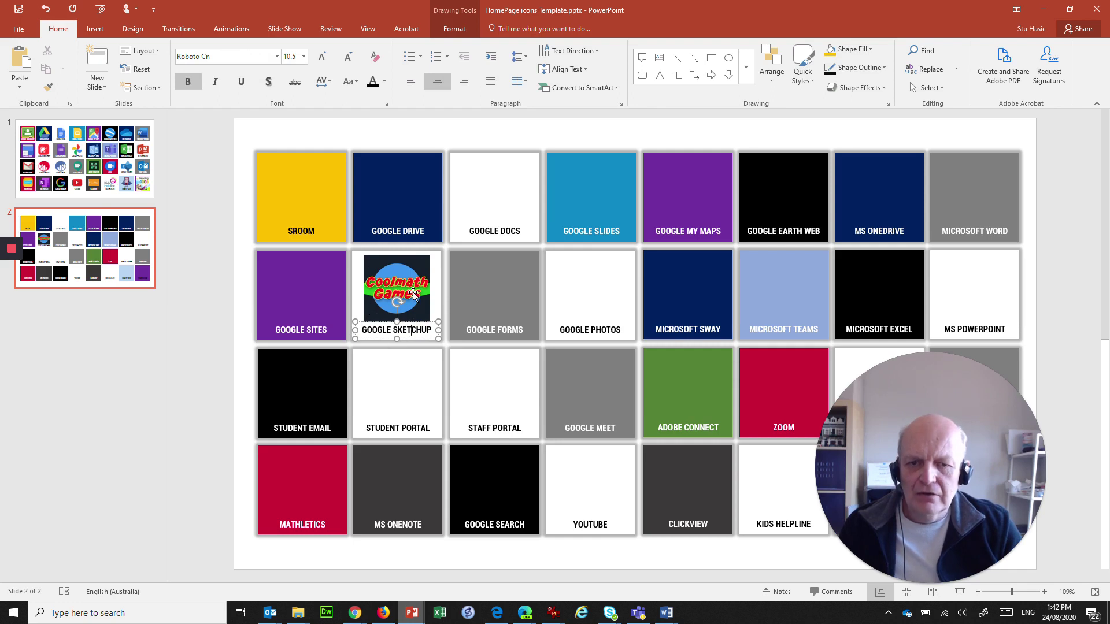
Eyedrop the logo's dark navy background as the GOOGLE SKETCHUP tile's fill colour.
click(439, 298)
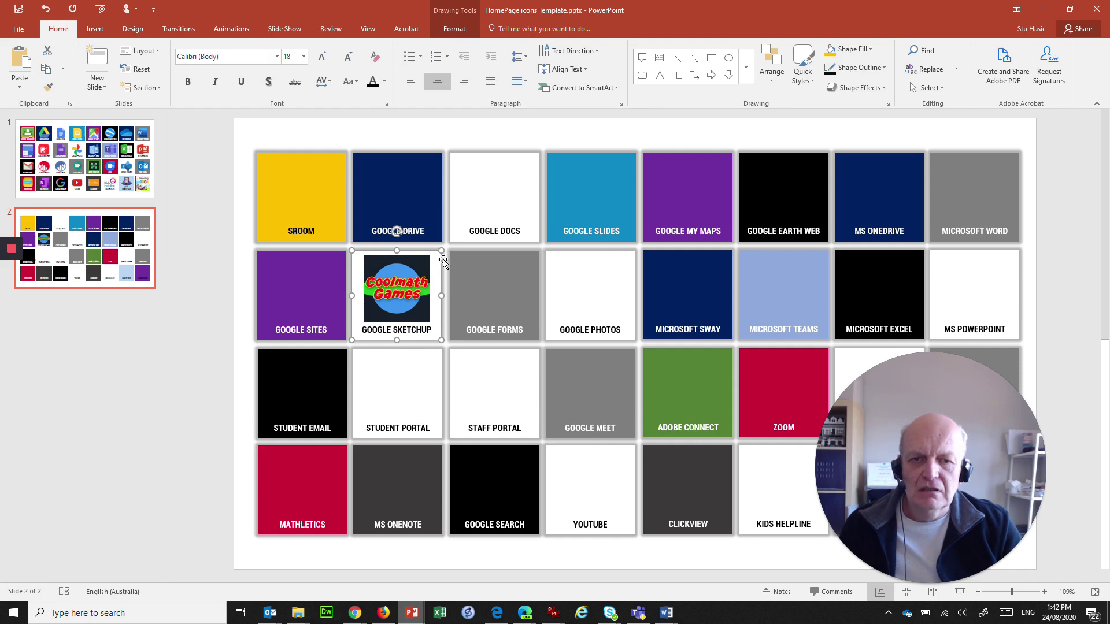
click(854, 49)
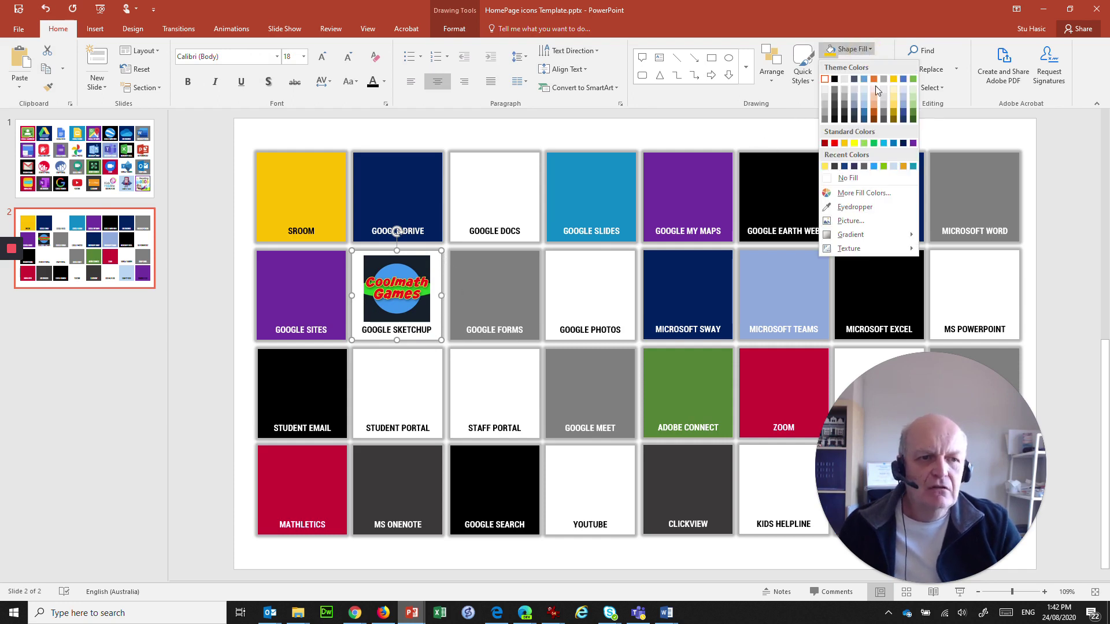
click(861, 193)
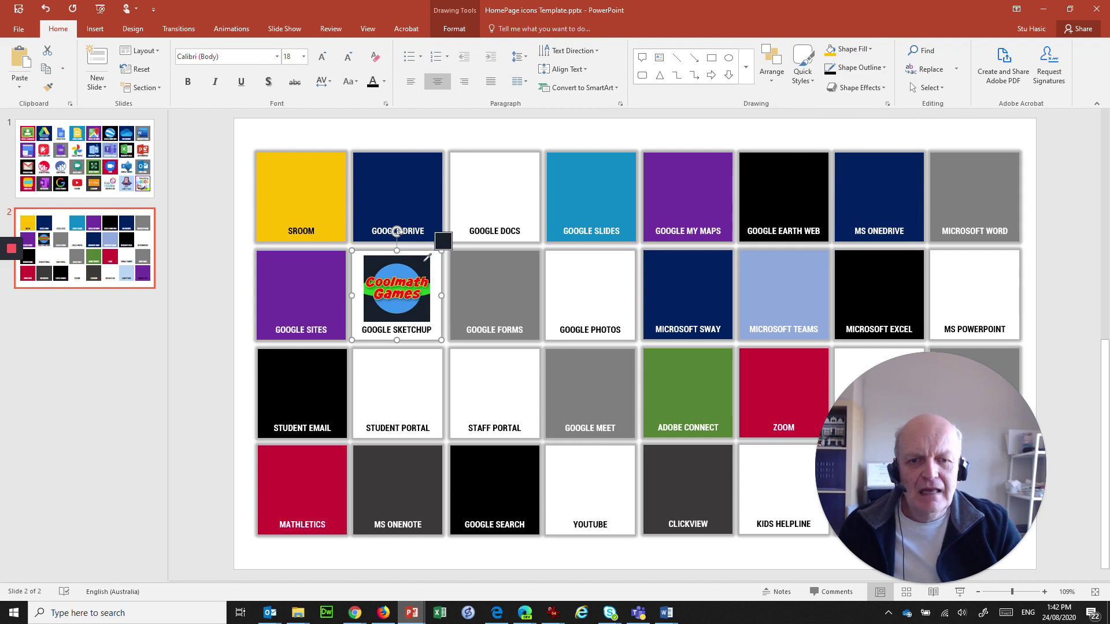
click(422, 262)
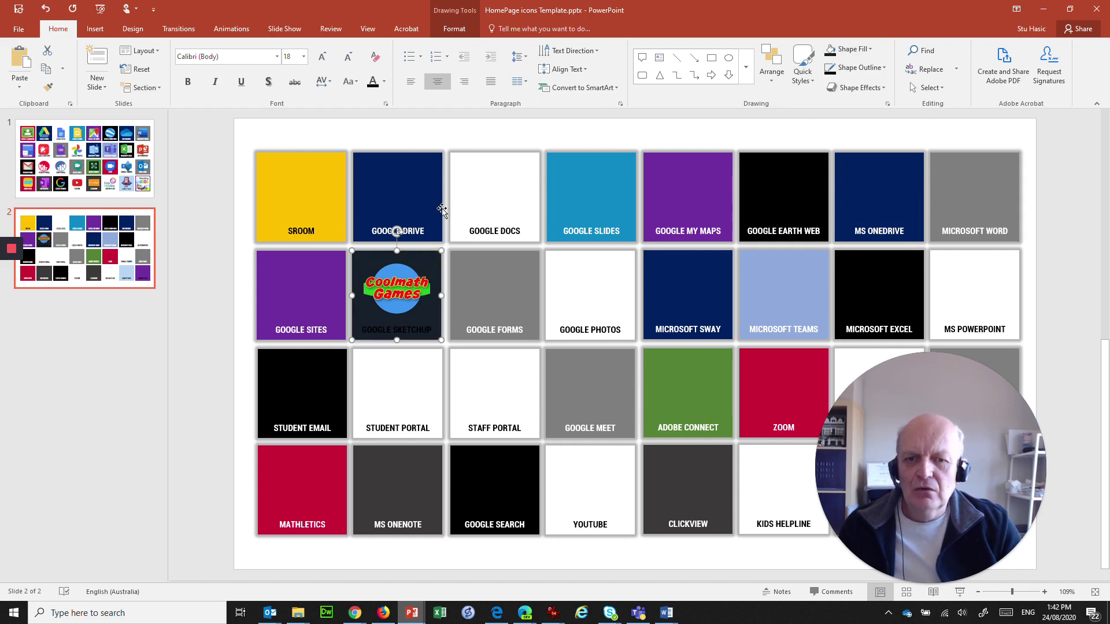
click(224, 130)
Replace the GOOGLE SKETCHUP label text with COOL MATH GAMES.
click(374, 327)
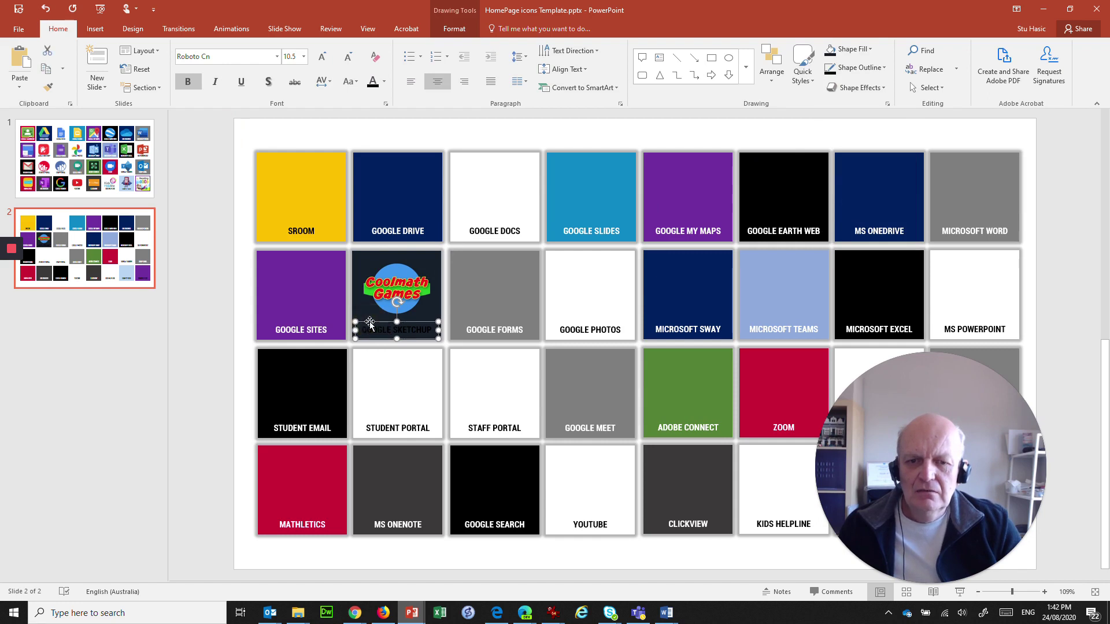
drag(365, 331, 439, 332)
text(COO)
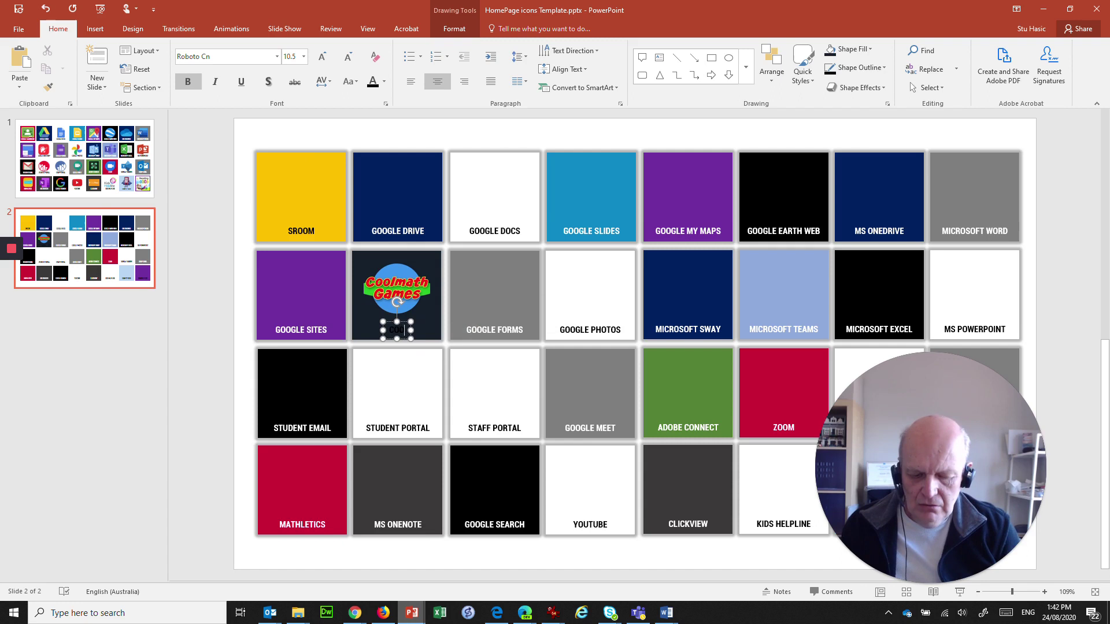
text(LMATH GAMES)
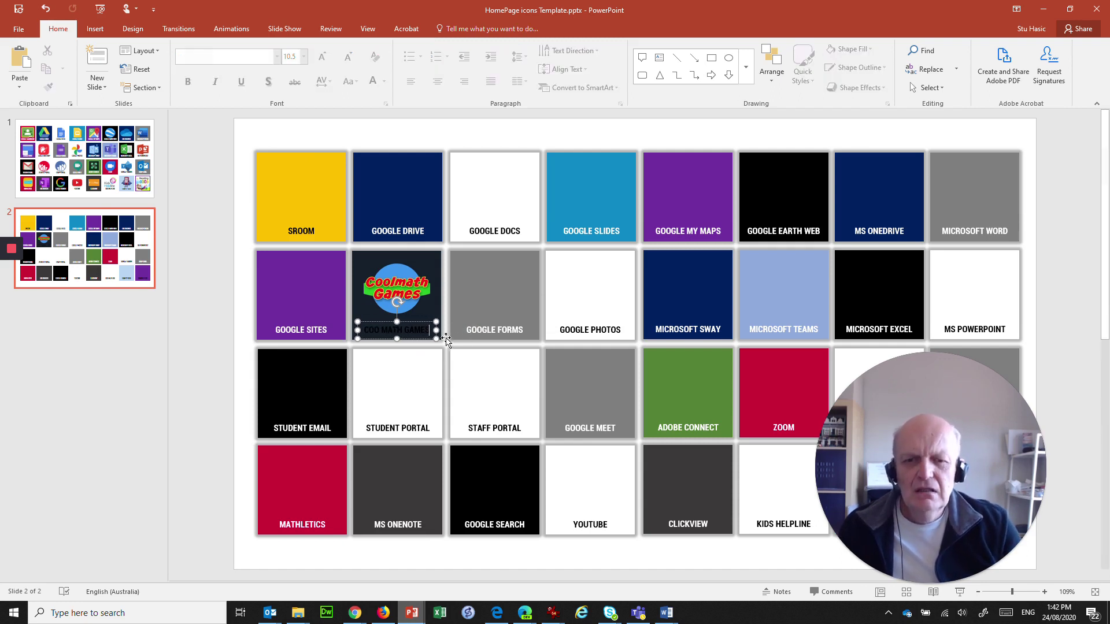
key(Page_Up)
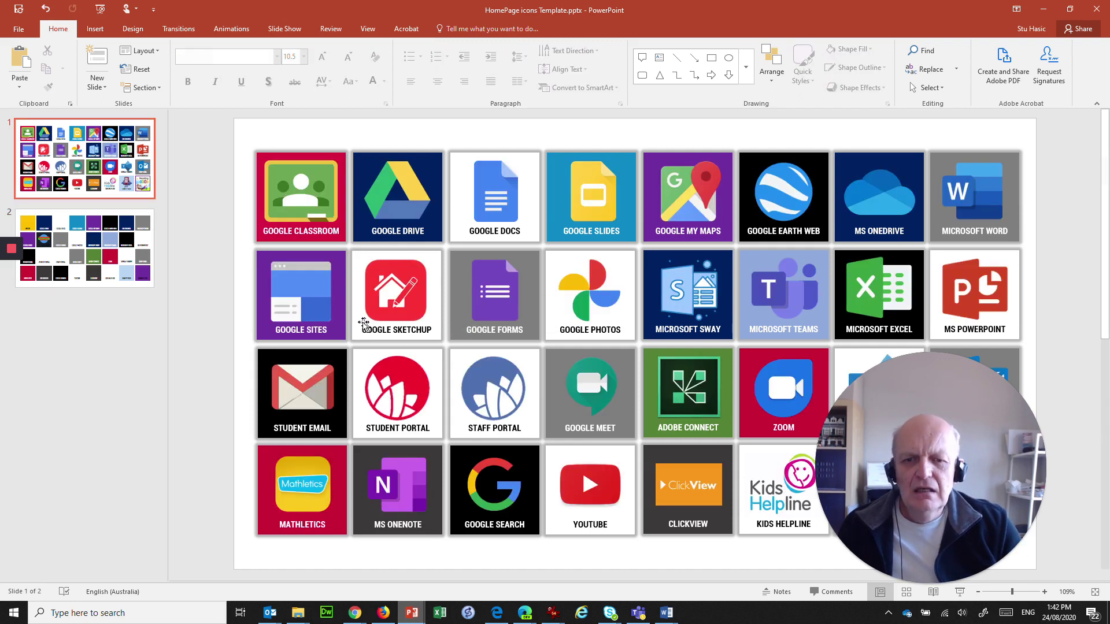
key(Page_Down)
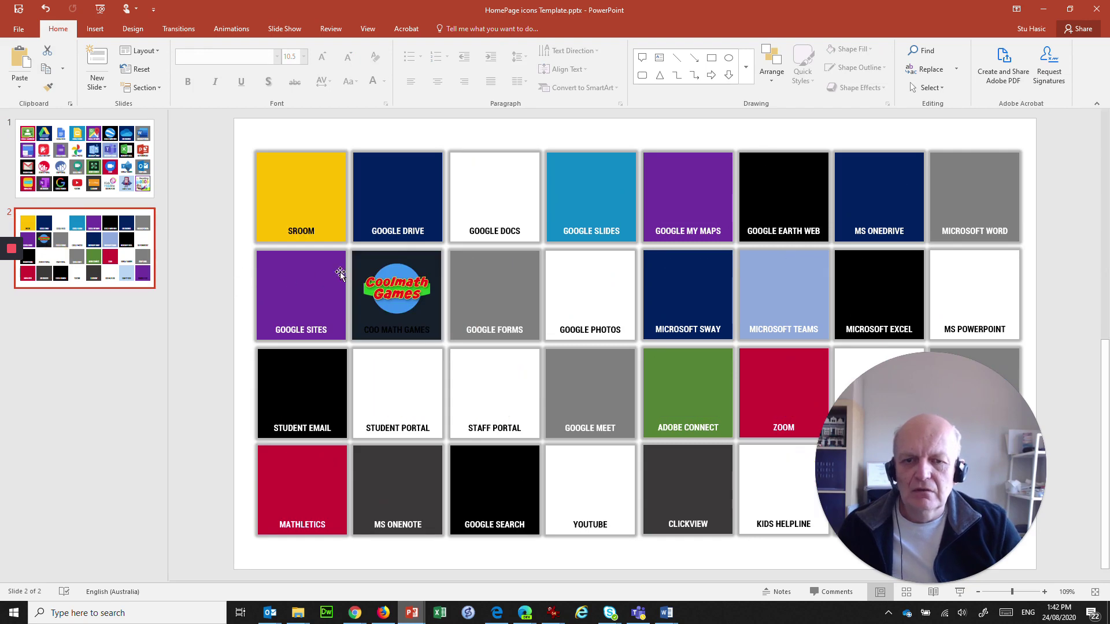
Fix the label's spelling so it reads exactly COOL MATH GAMES.
click(394, 300)
click(384, 331)
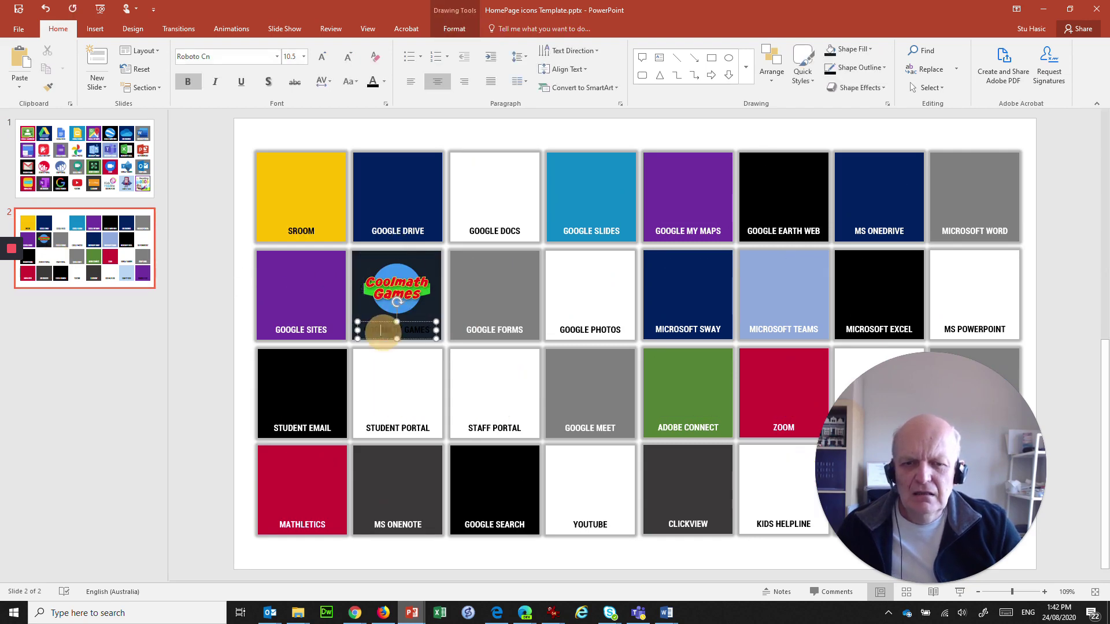
text(L)
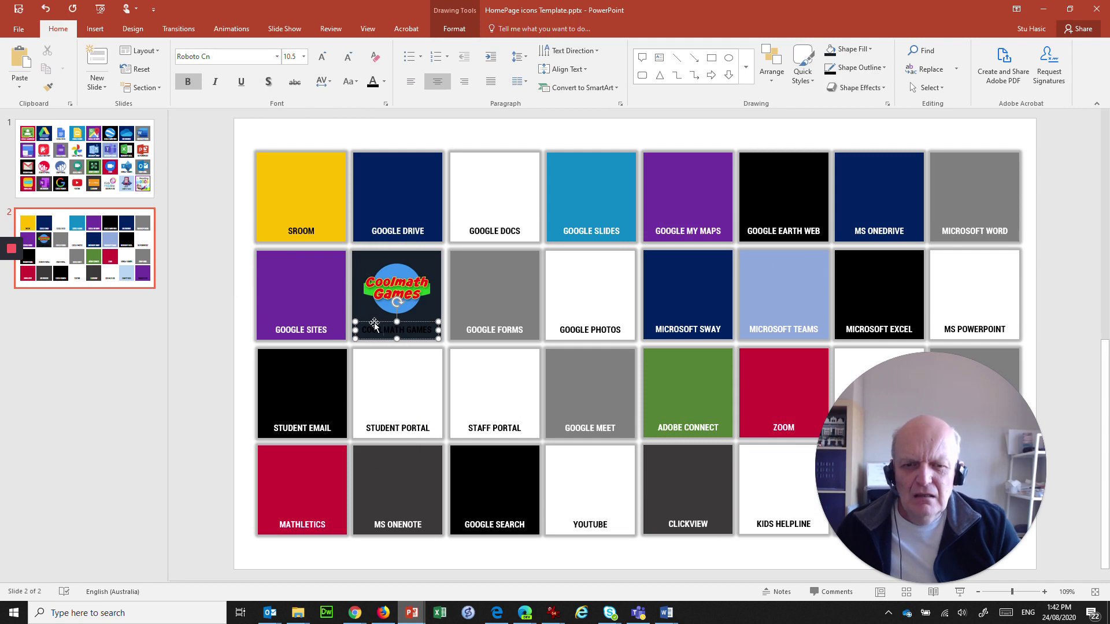
key(BackSpace)
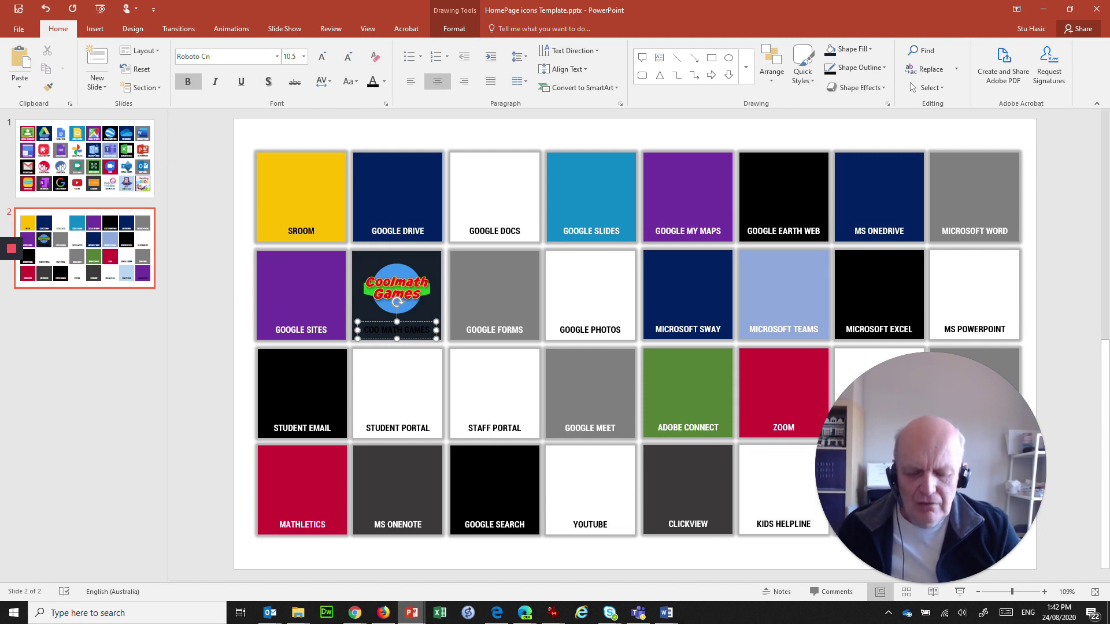
text(L)
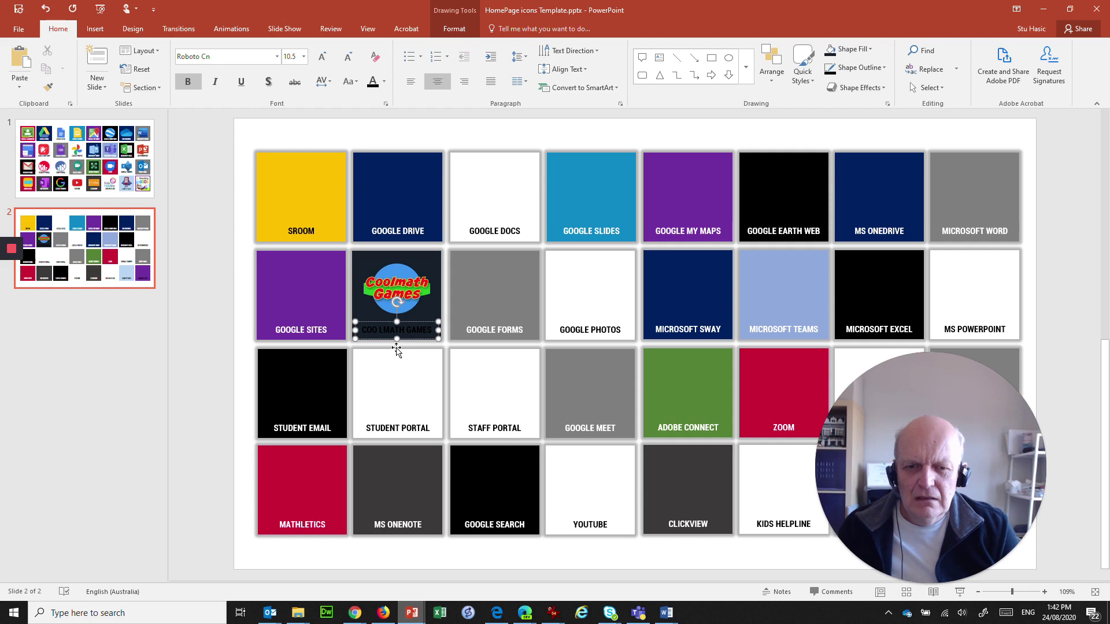
key(BackSpace)
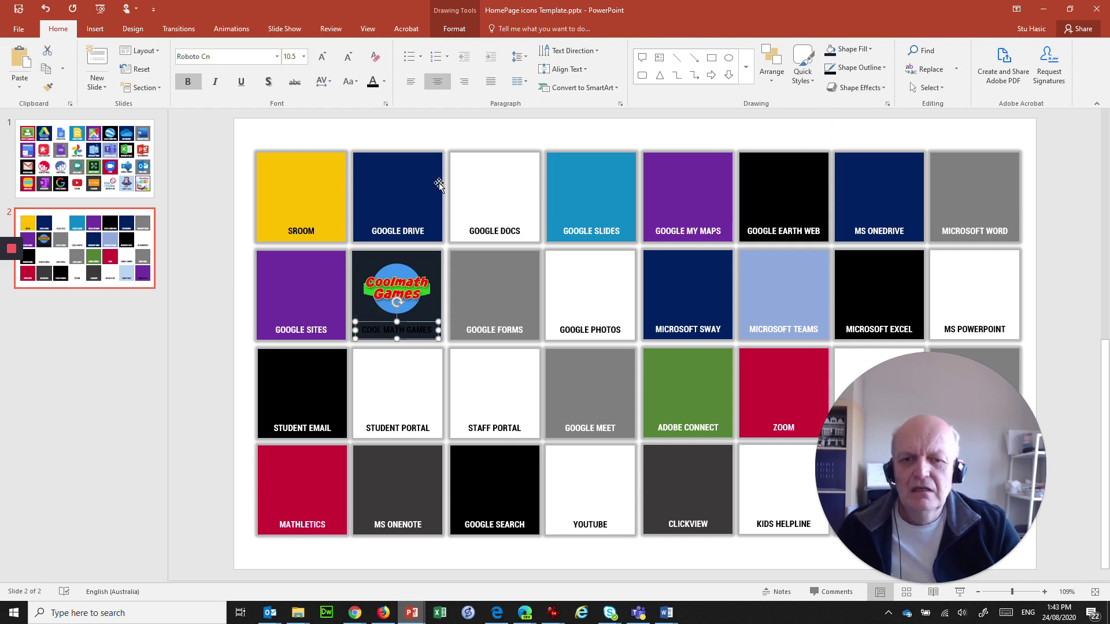
Make the label text white.
click(384, 82)
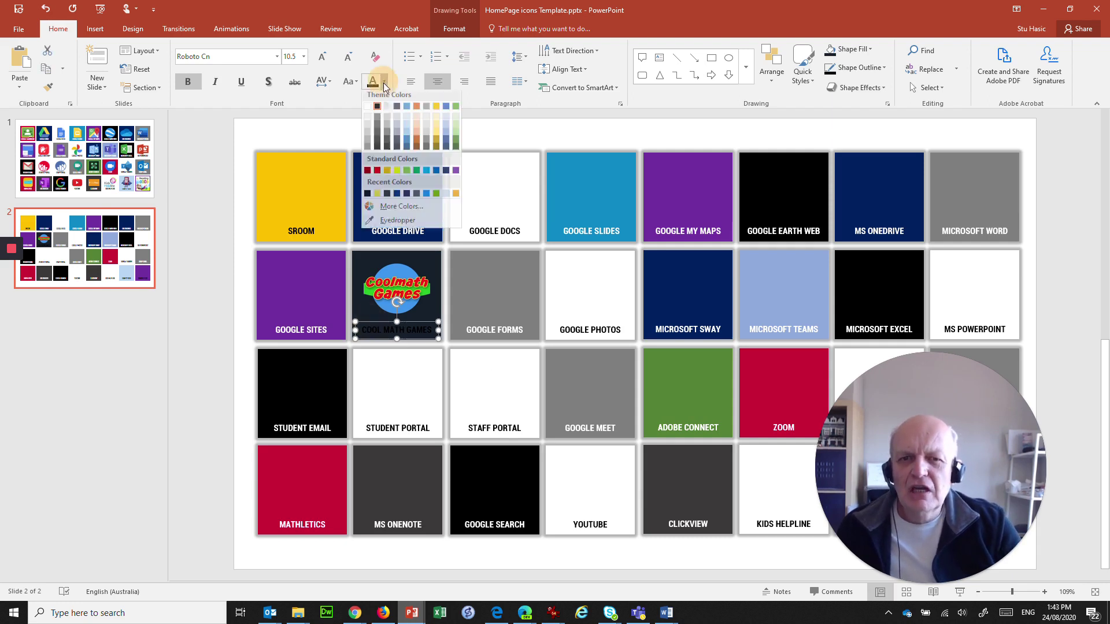
click(369, 109)
click(206, 237)
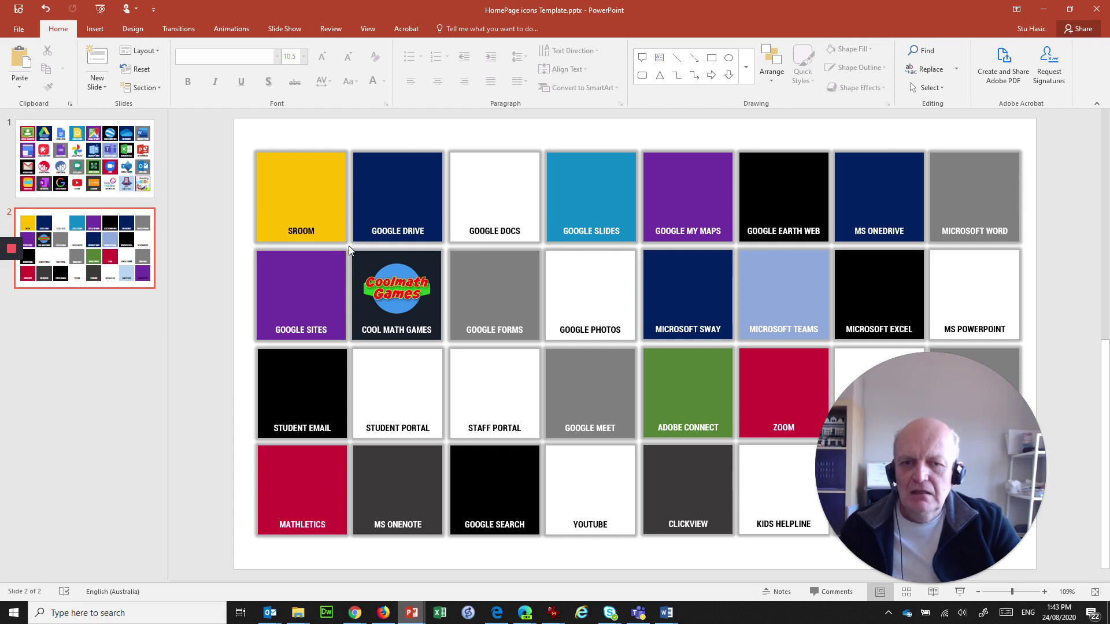
Save the selected tile as the PNG picture CoolMathGames in the icons folder.
mouse_move(363, 265)
mouse_down()
mouse_move(436, 352)
mouse_move(447, 348)
mouse_up()
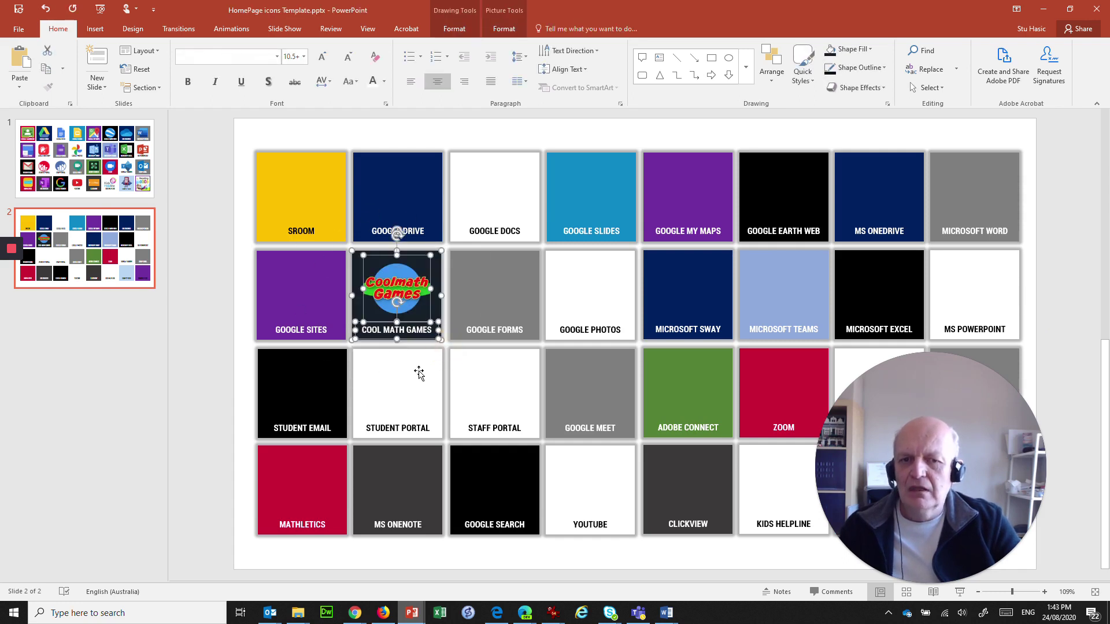
right_click(403, 278)
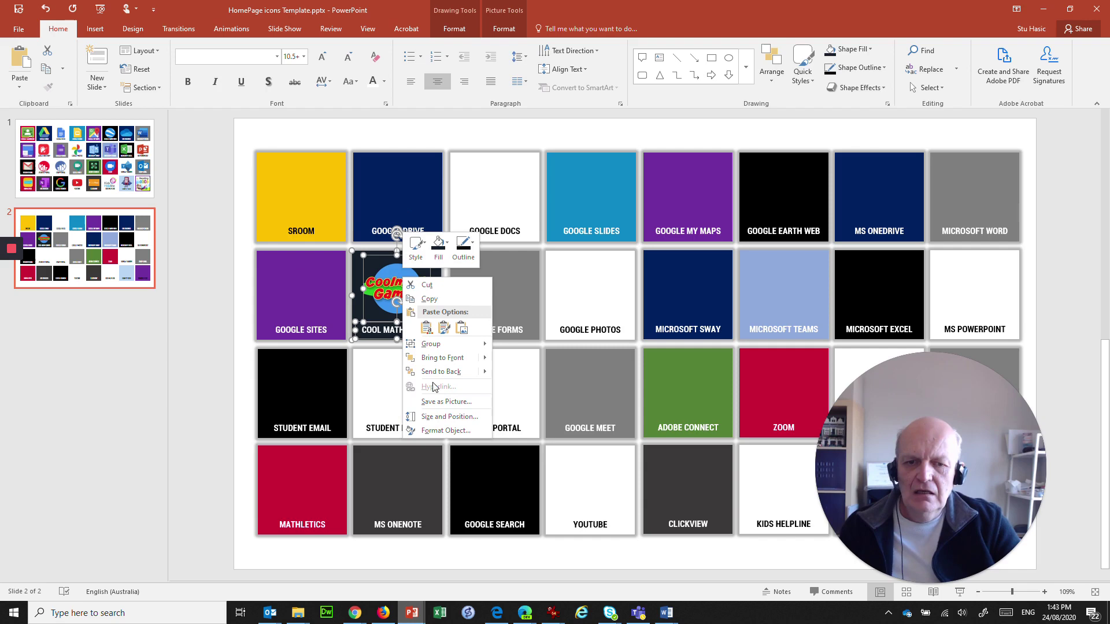
click(441, 402)
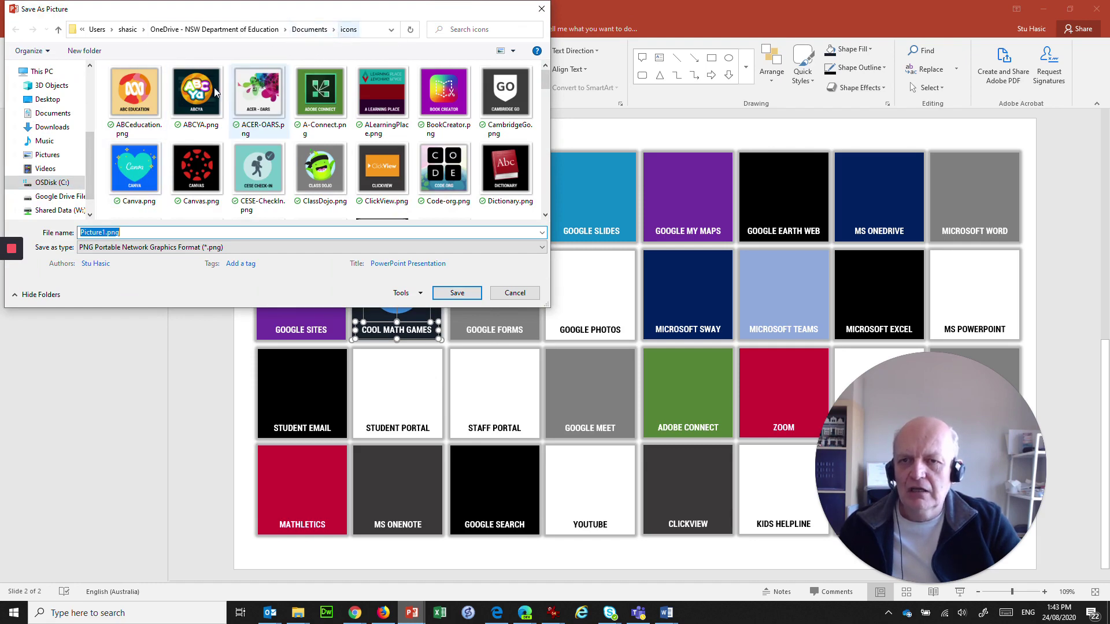
scroll(361, 119, down, 4)
scroll(361, 119, down, 3)
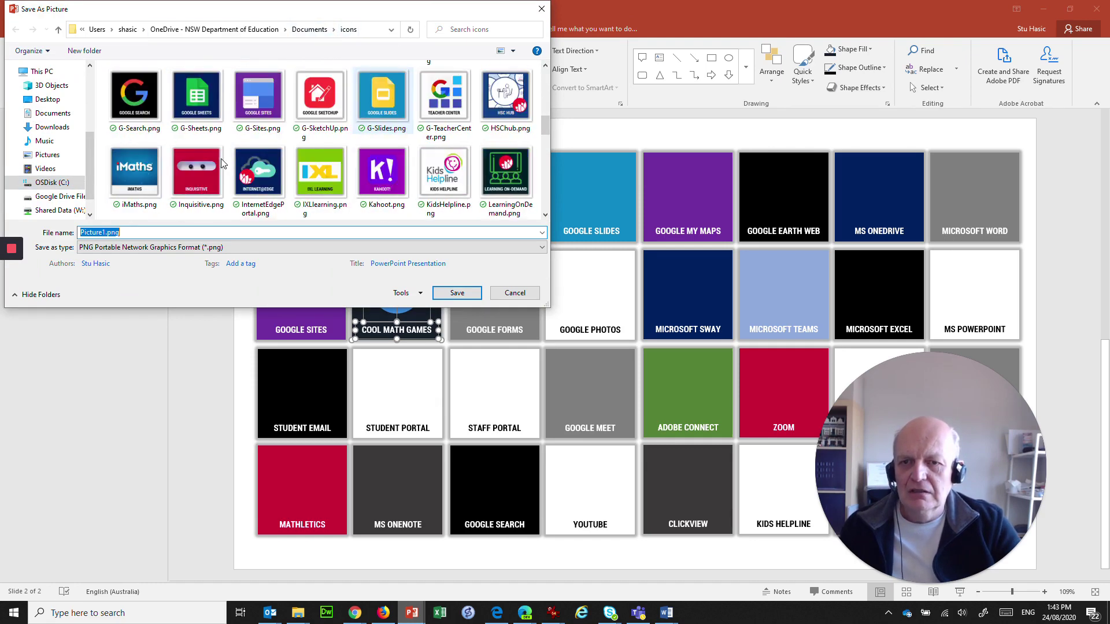
scroll(231, 174, up, 5)
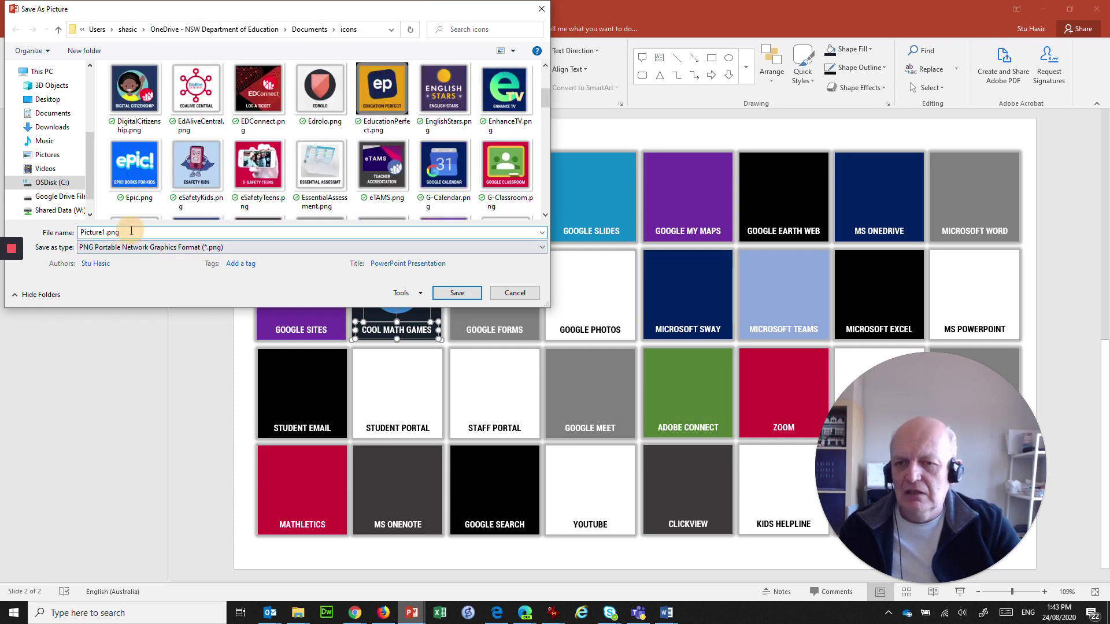
text(CoolMathGames)
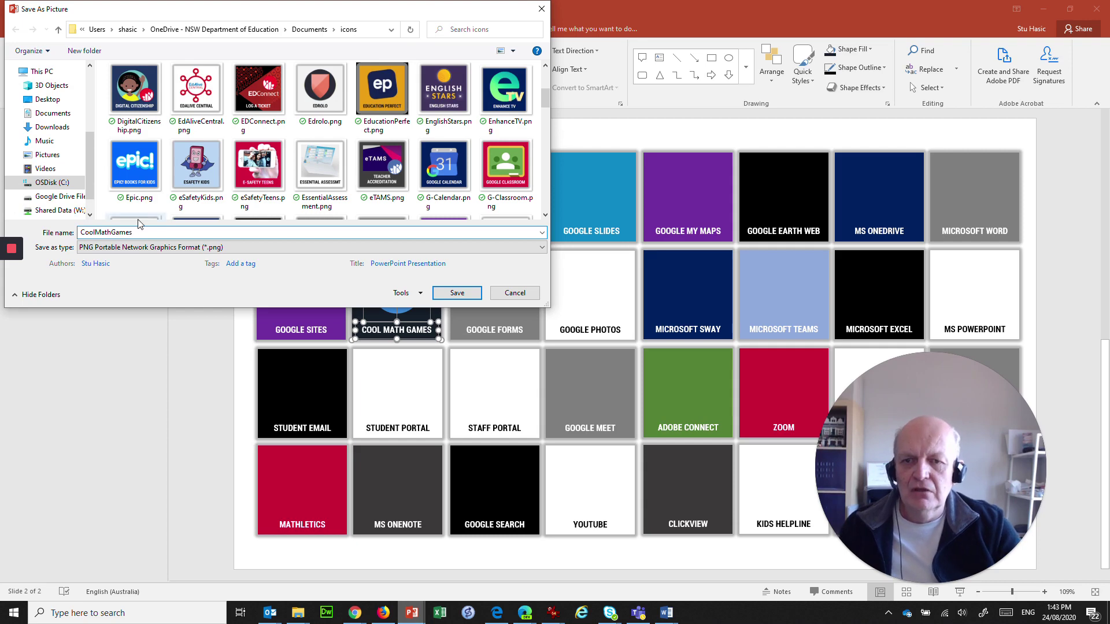
click(457, 294)
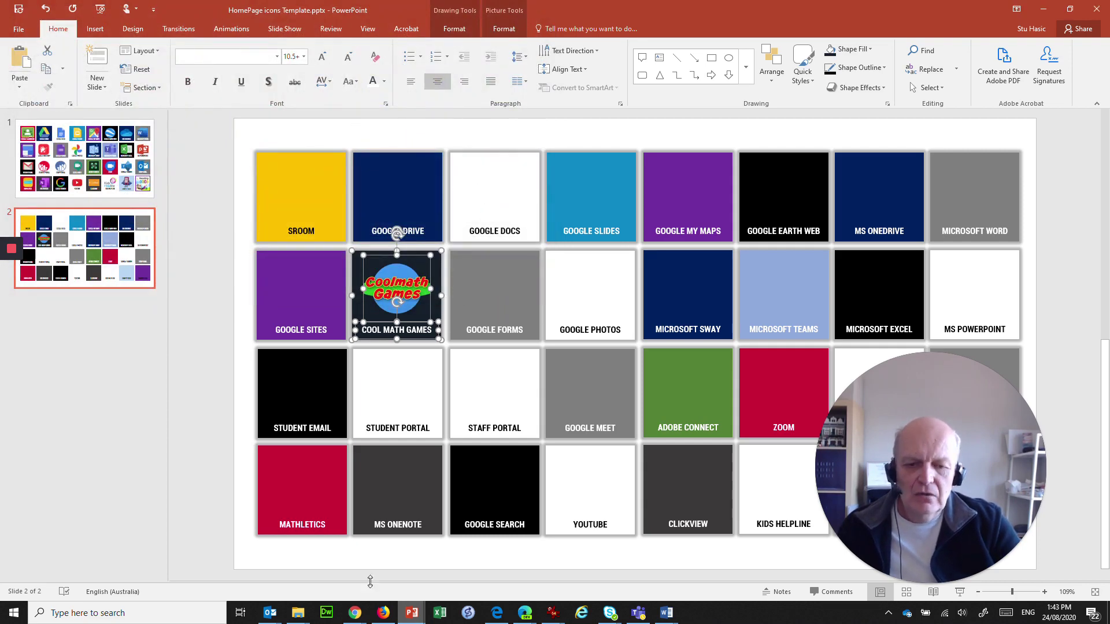
In the icons folder, confirm CoolMathGames.png is 256 × 256 in its Properties details.
mouse_move(297, 613)
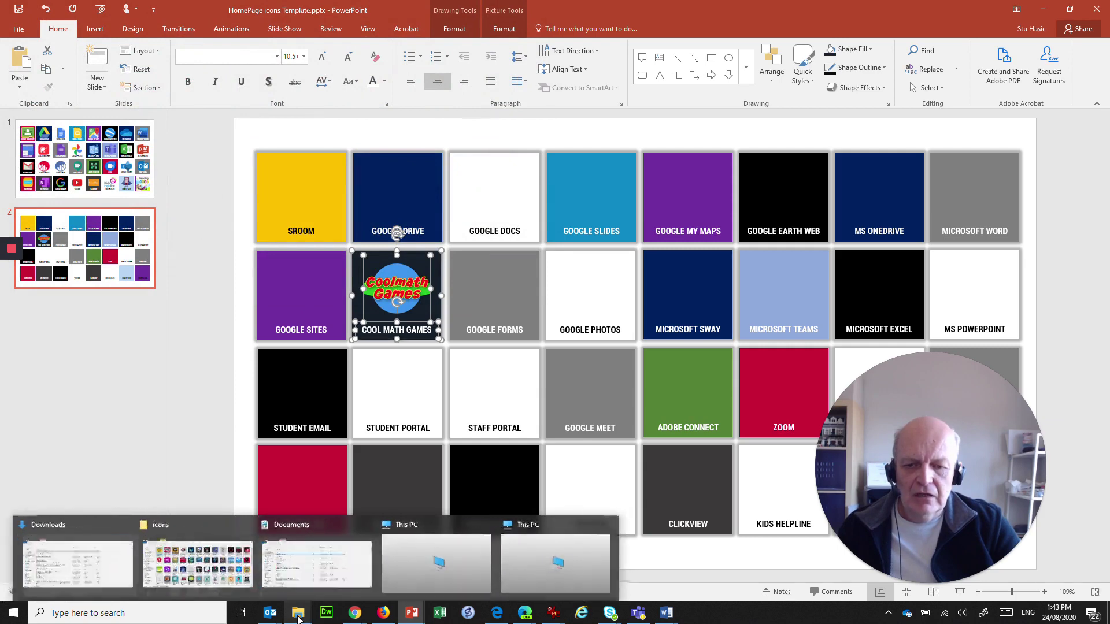
click(156, 550)
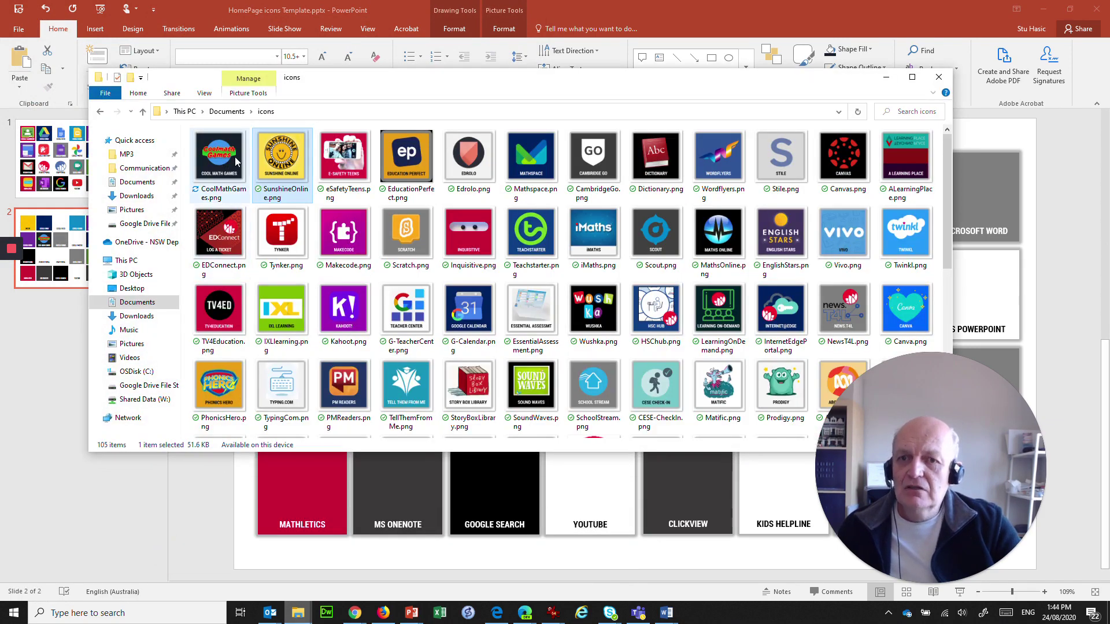
right_click(232, 156)
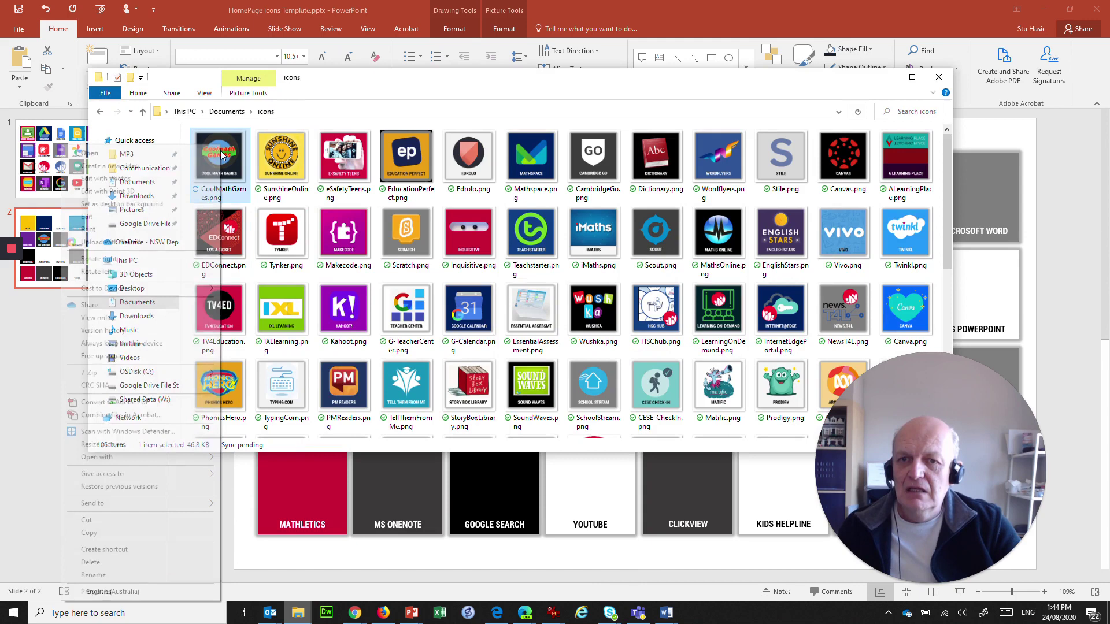
click(103, 591)
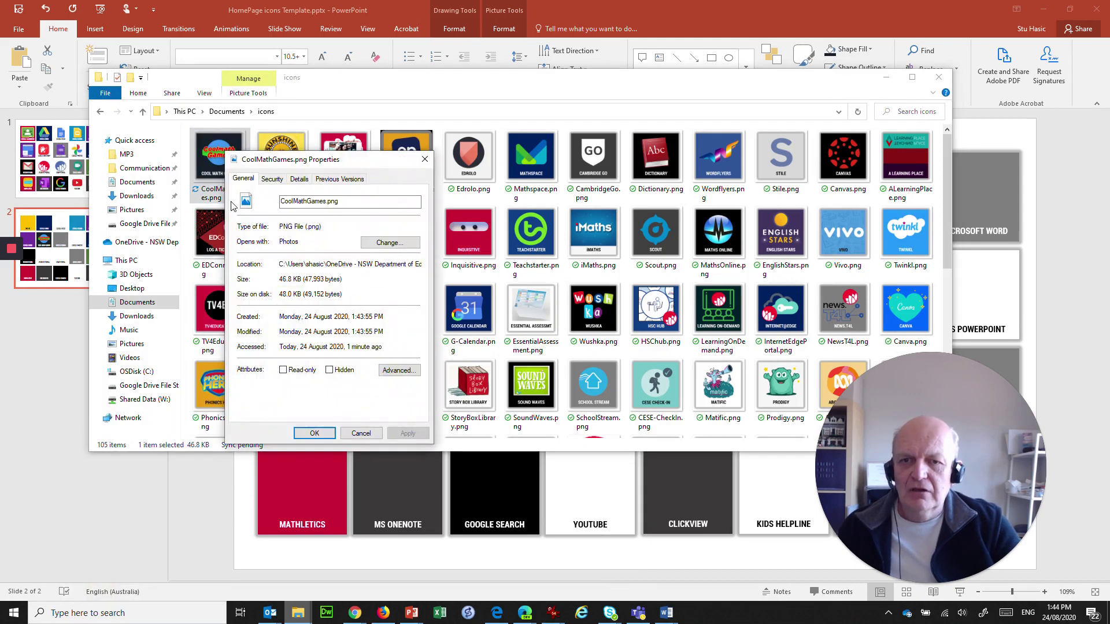
click(298, 179)
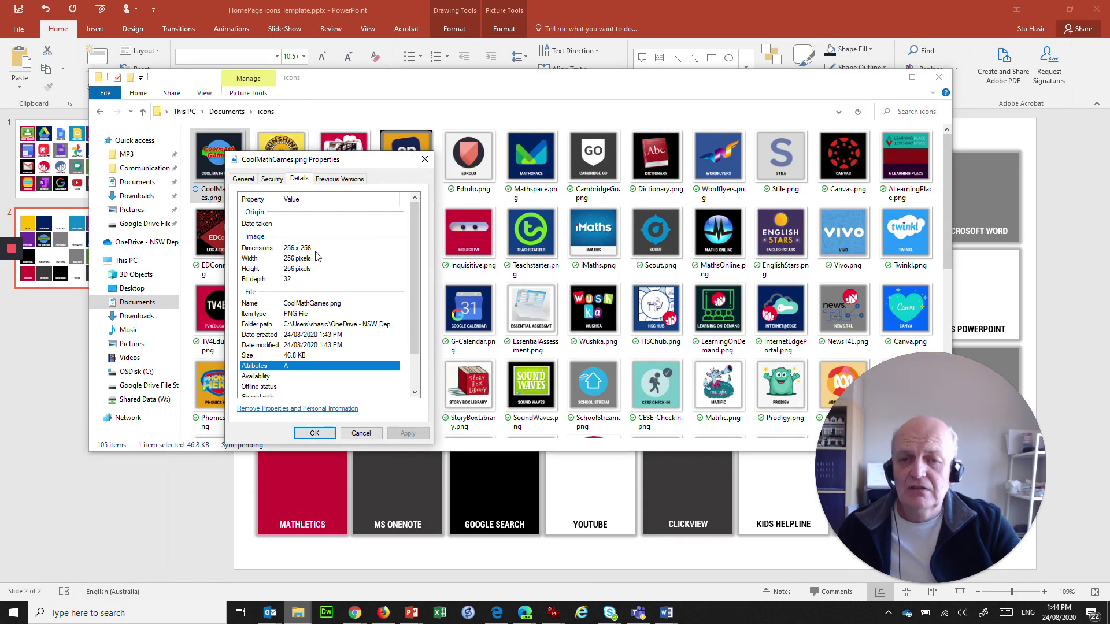
click(369, 433)
Compare against SunshineOnline.png's image dimensions in its Properties details.
right_click(283, 149)
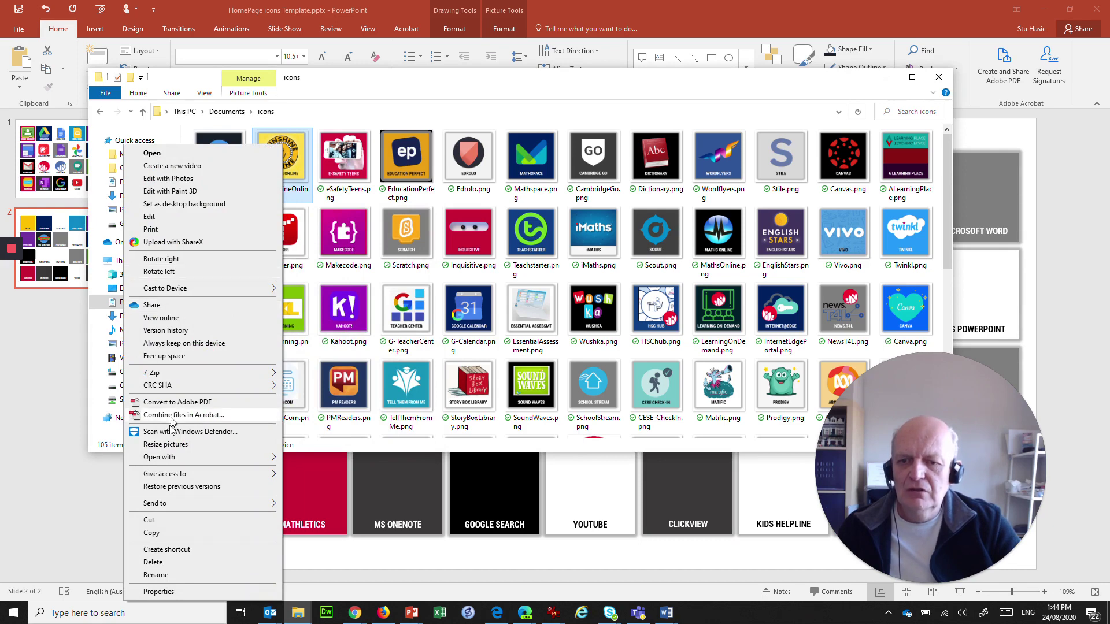
click(159, 591)
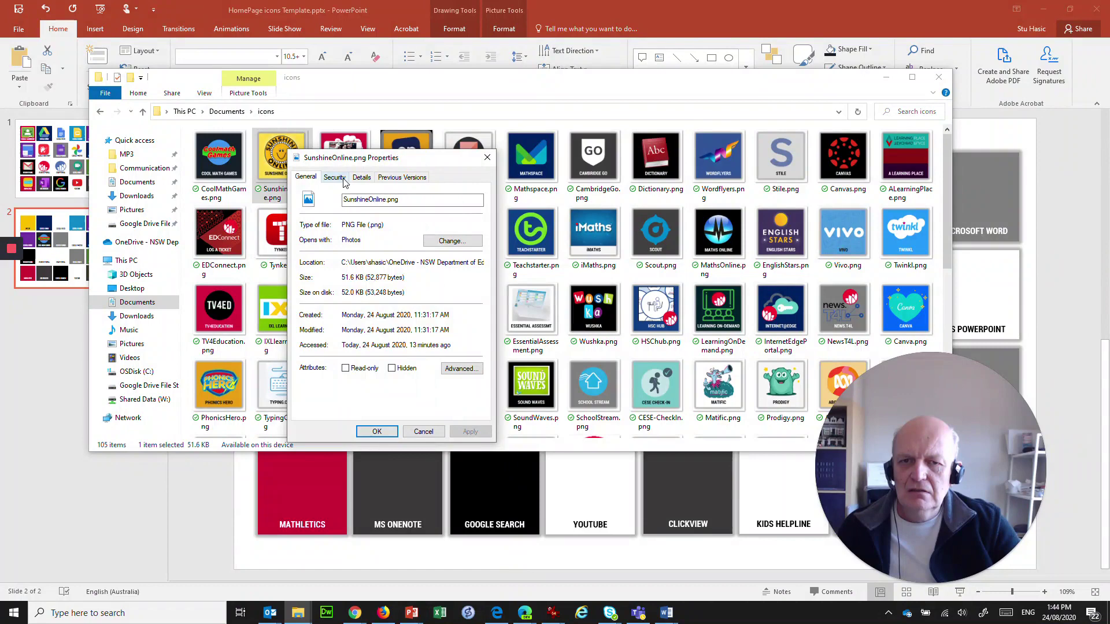
click(362, 178)
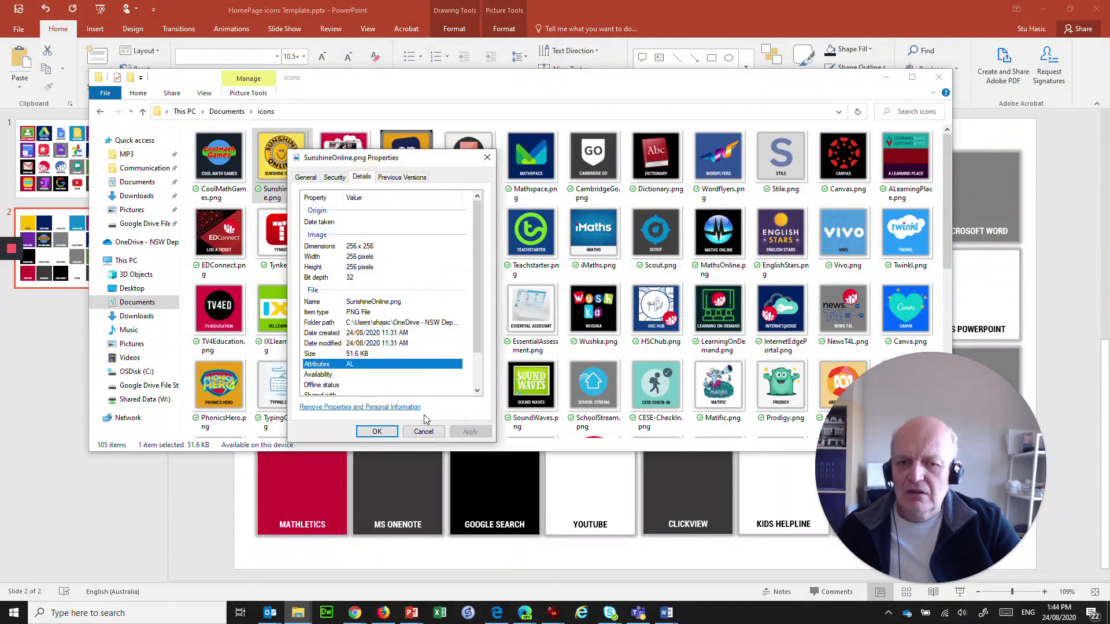
click(423, 432)
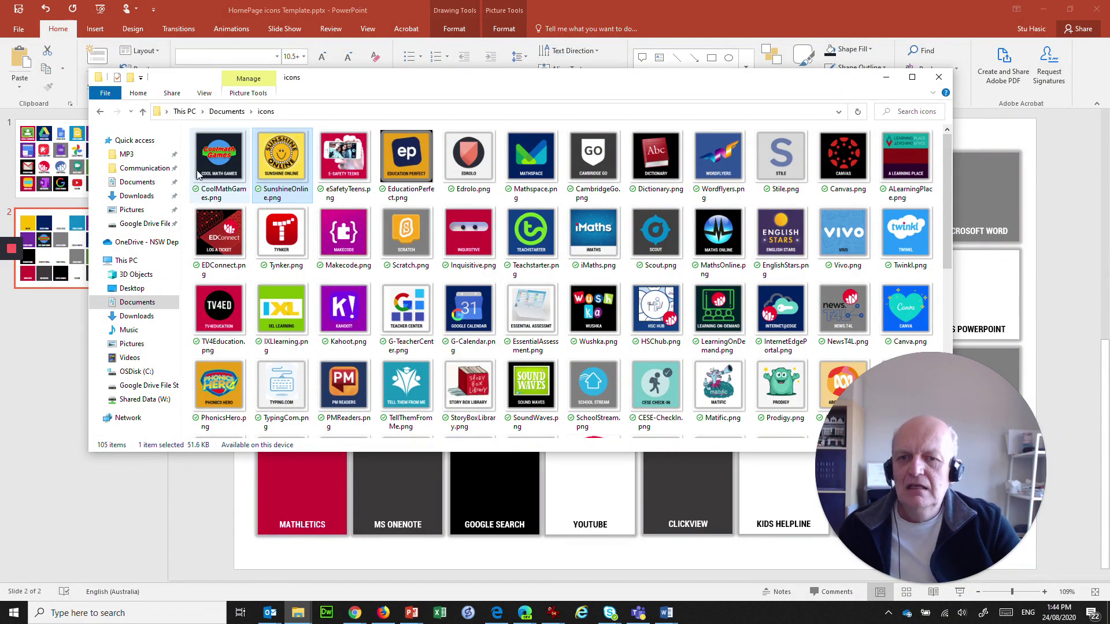
mouse_move(227, 161)
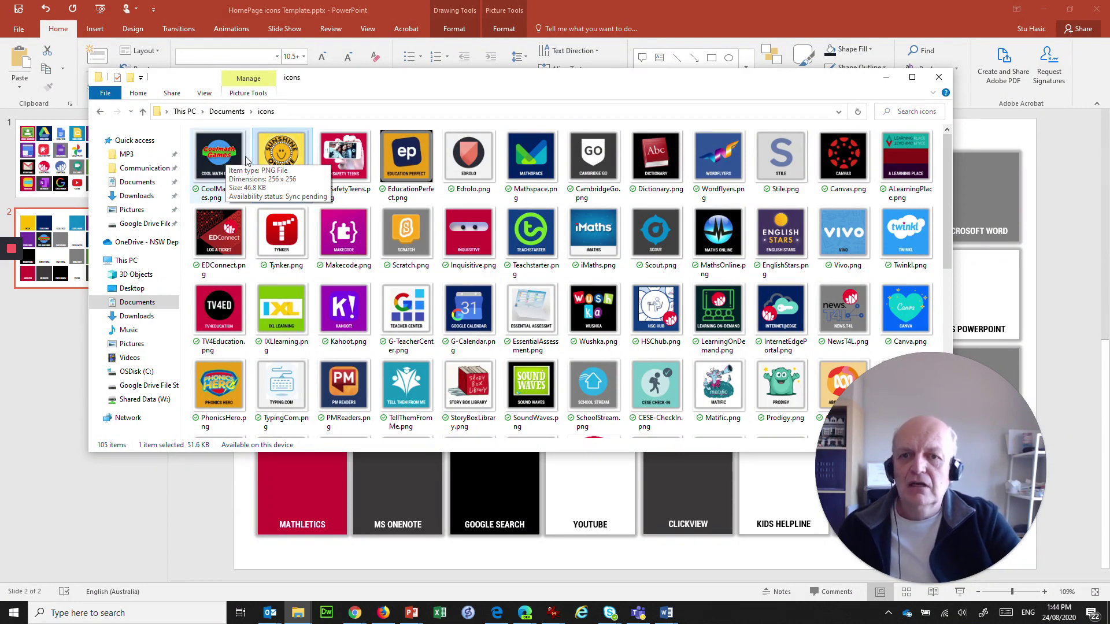
Minimise File Explorer and deselect the Coolmath Games picture on slide 2.
click(886, 77)
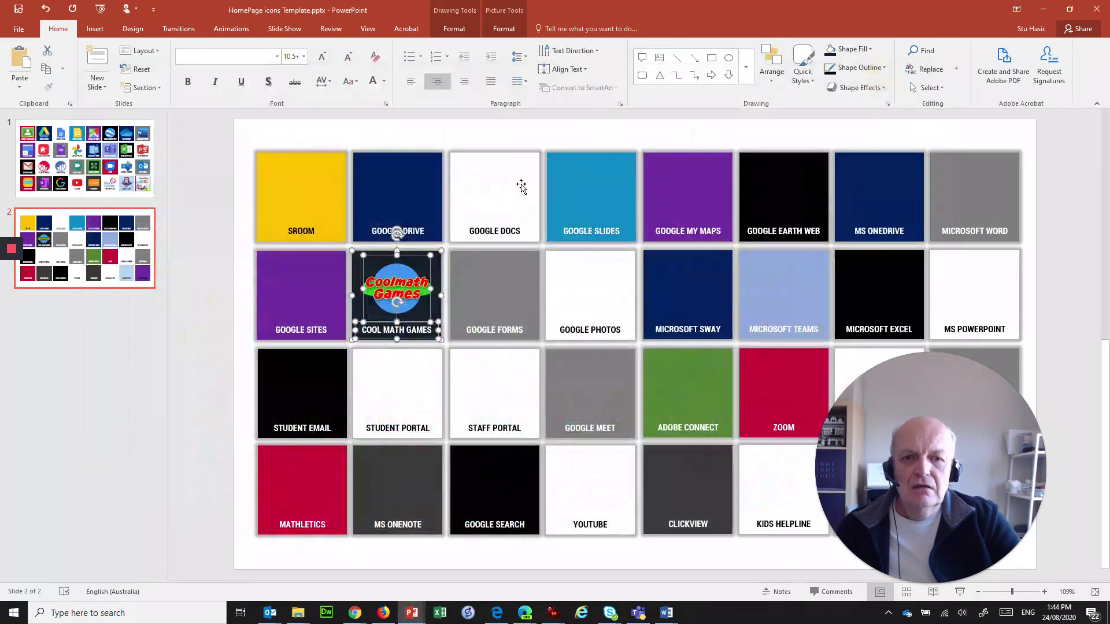
click(343, 139)
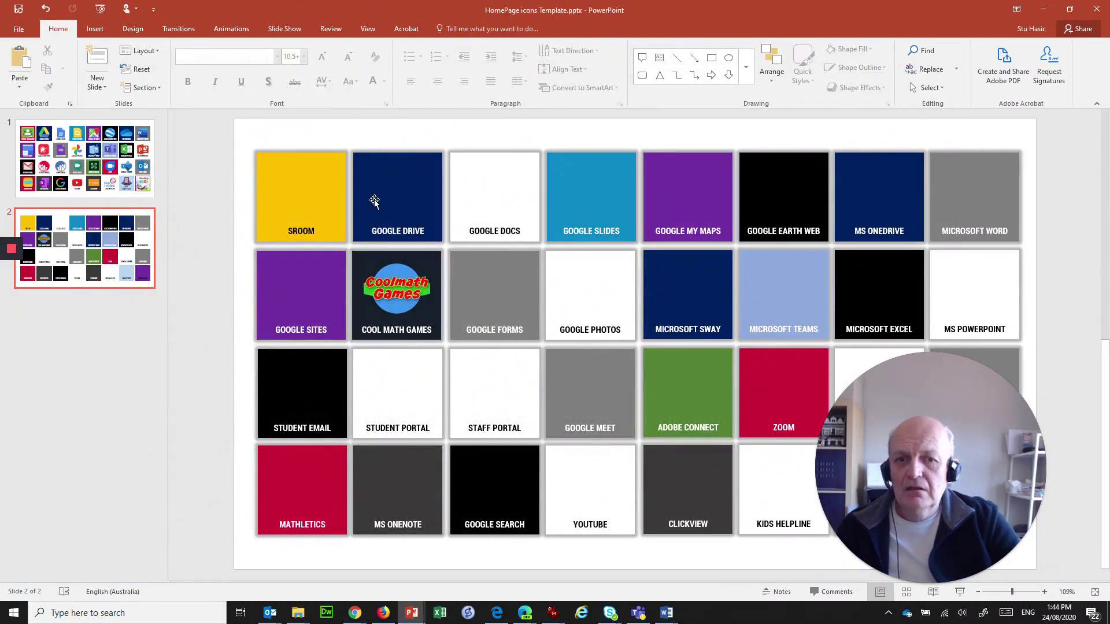